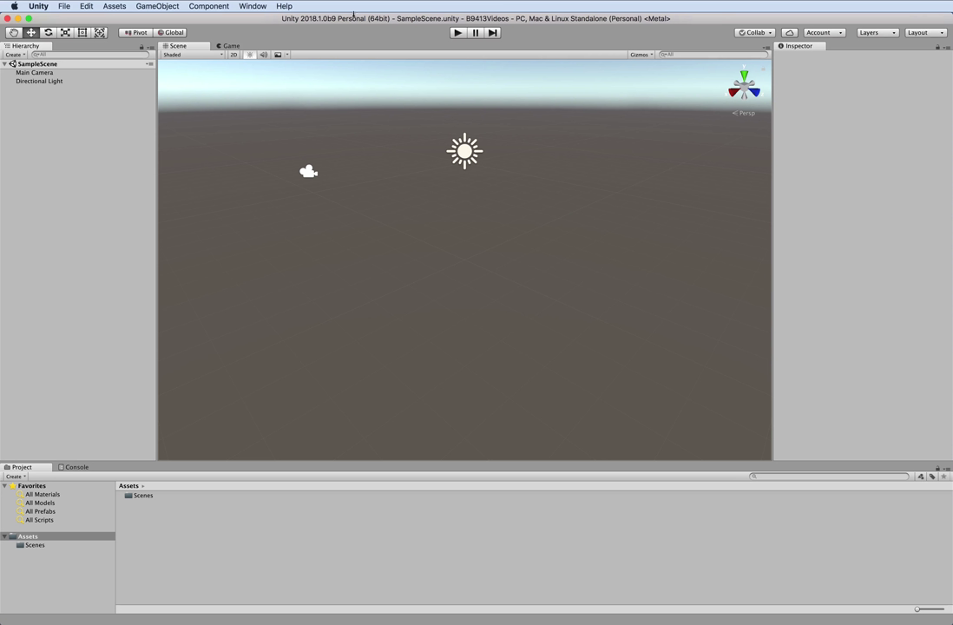
Add a 3D terrain object to the scene.
click(171, 9)
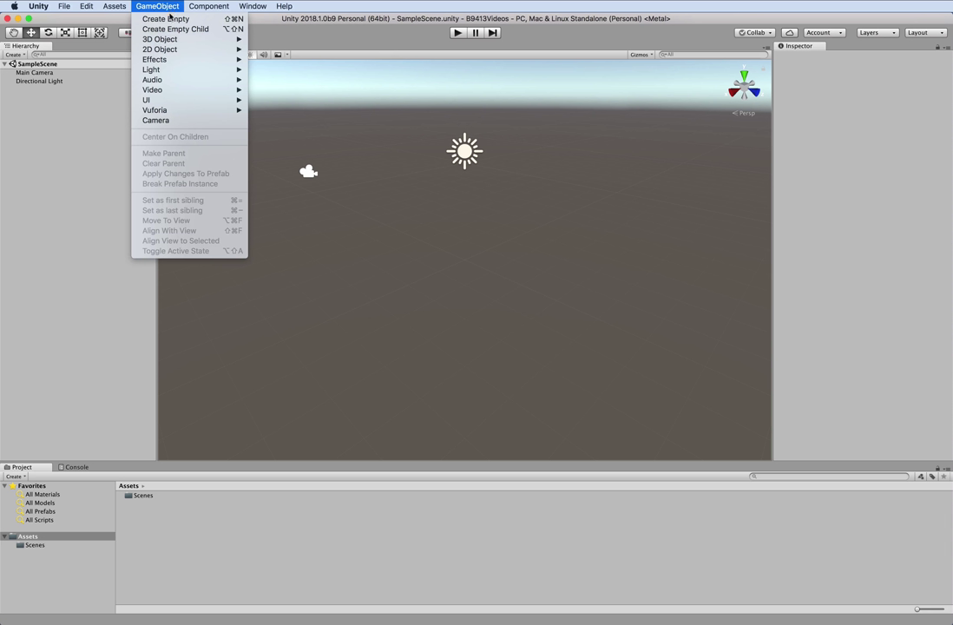
mouse_move(201, 39)
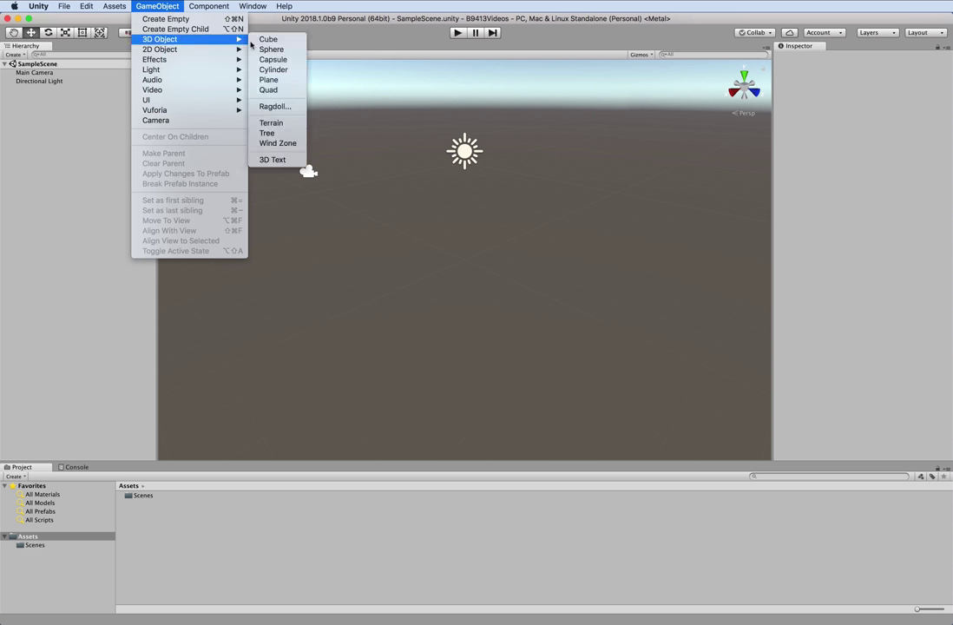
click(275, 122)
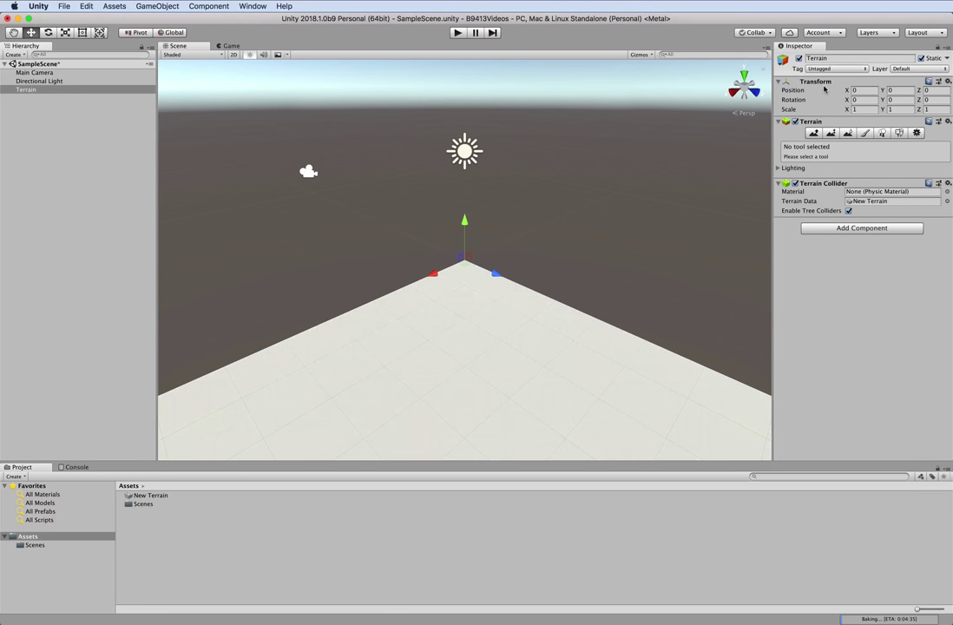
Set the terrain height to 200 in the terrain's resolution settings.
click(918, 133)
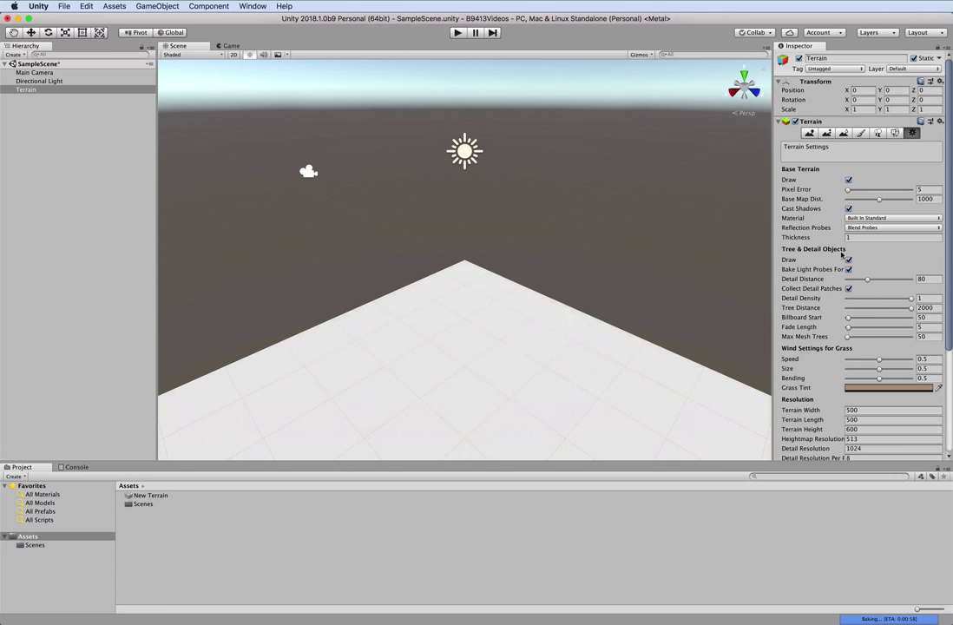
scroll(836, 300, down, 3)
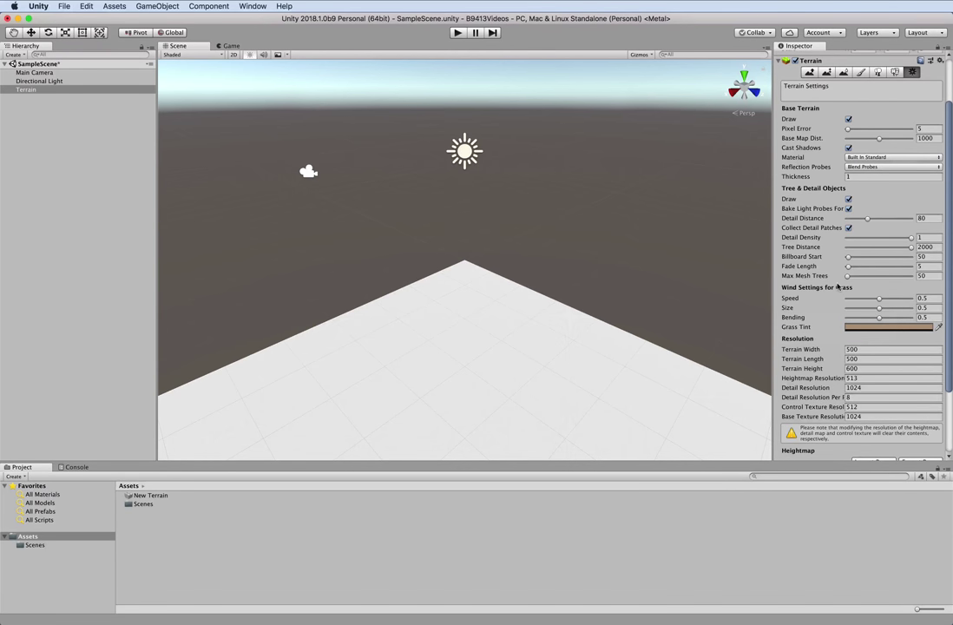
click(848, 368)
scroll(842, 372, up, 2)
scroll(842, 372, down, 2)
scroll(844, 369, down, 5)
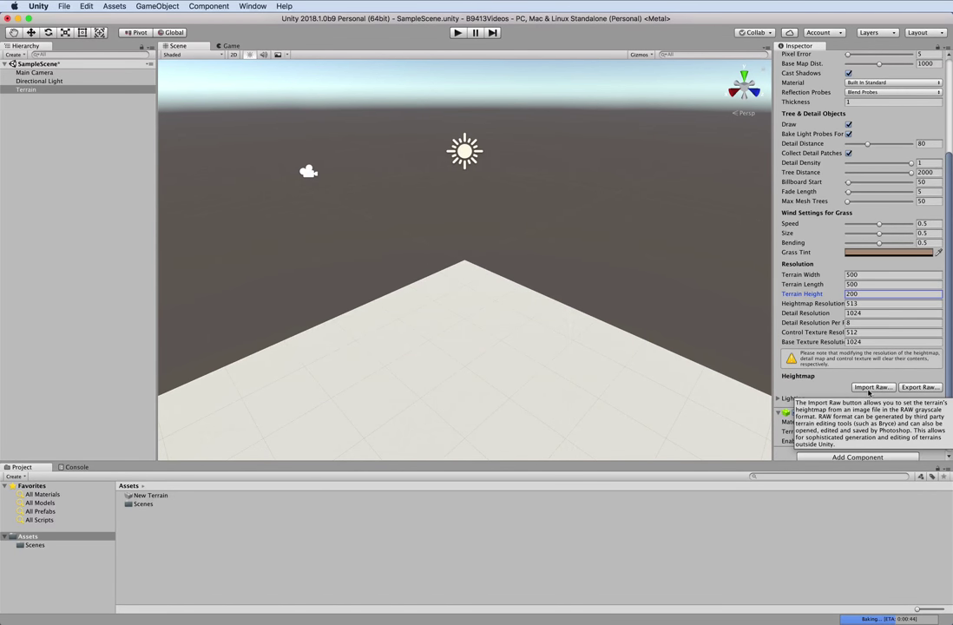
Import a raw heightmap file into the terrain, setting the byte order to Mac.
click(871, 387)
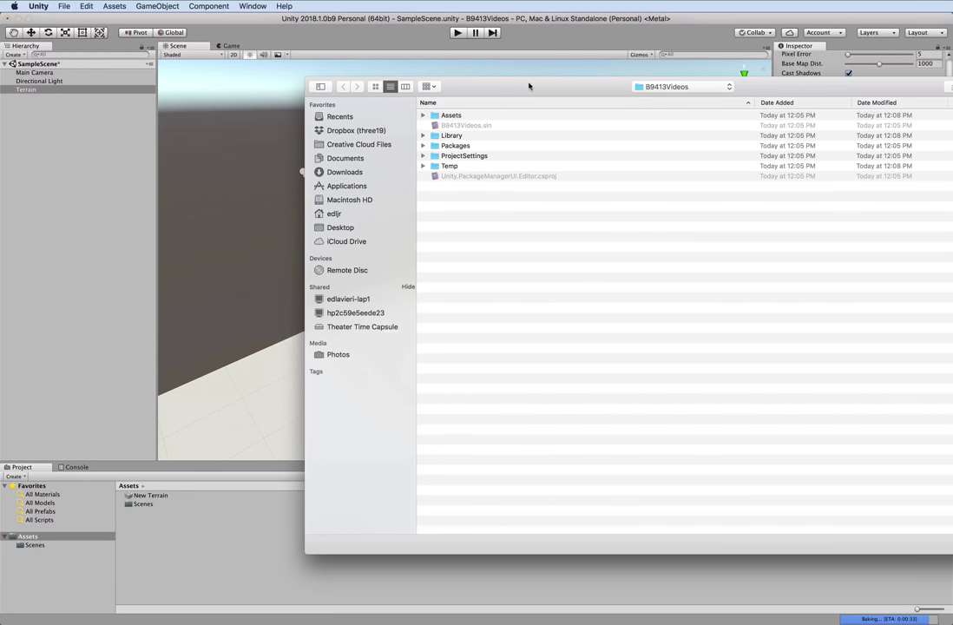
drag(529, 86, 952, 141)
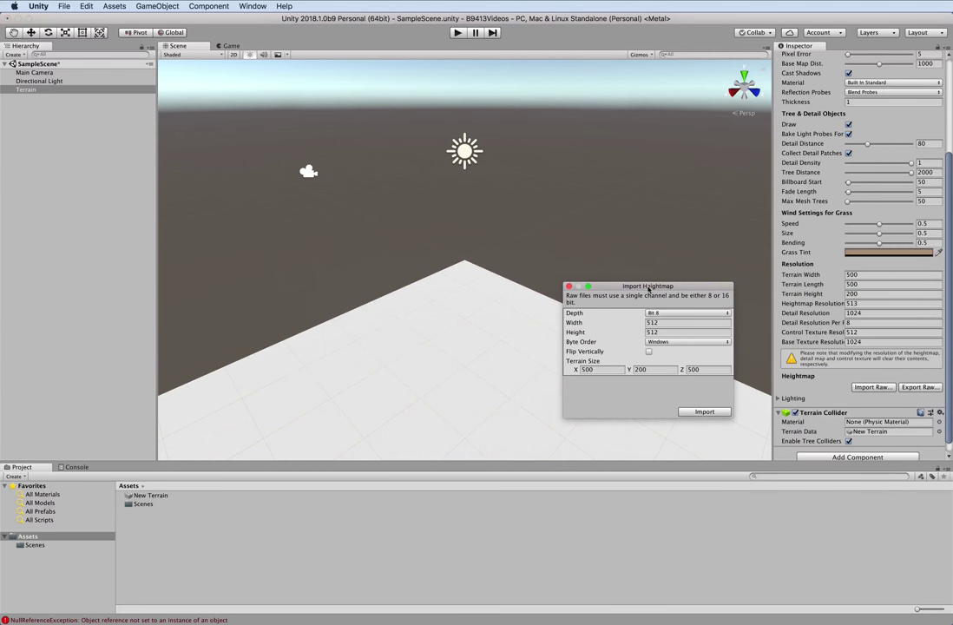
drag(647, 289, 623, 284)
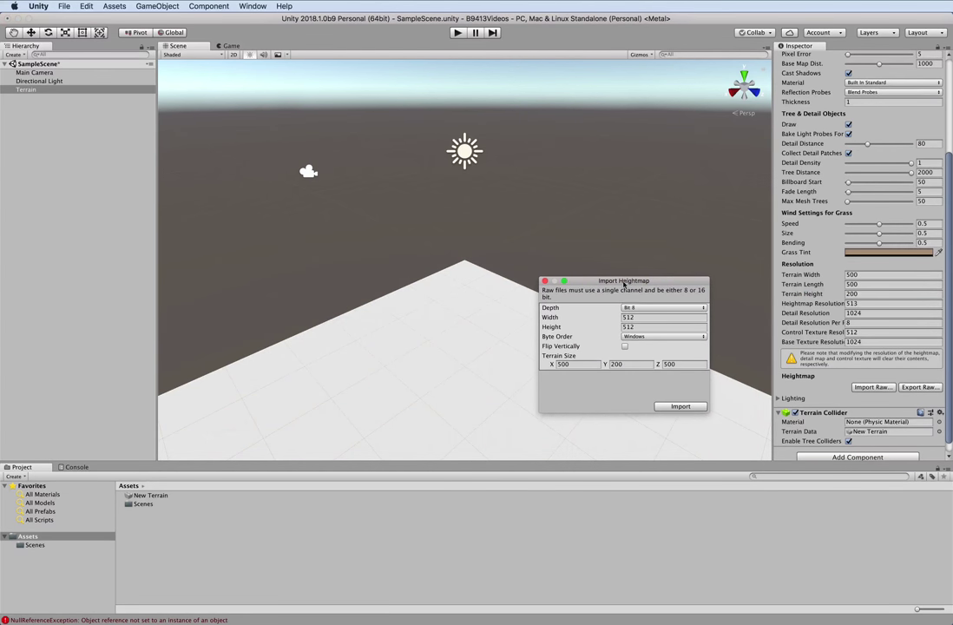
click(644, 337)
click(654, 329)
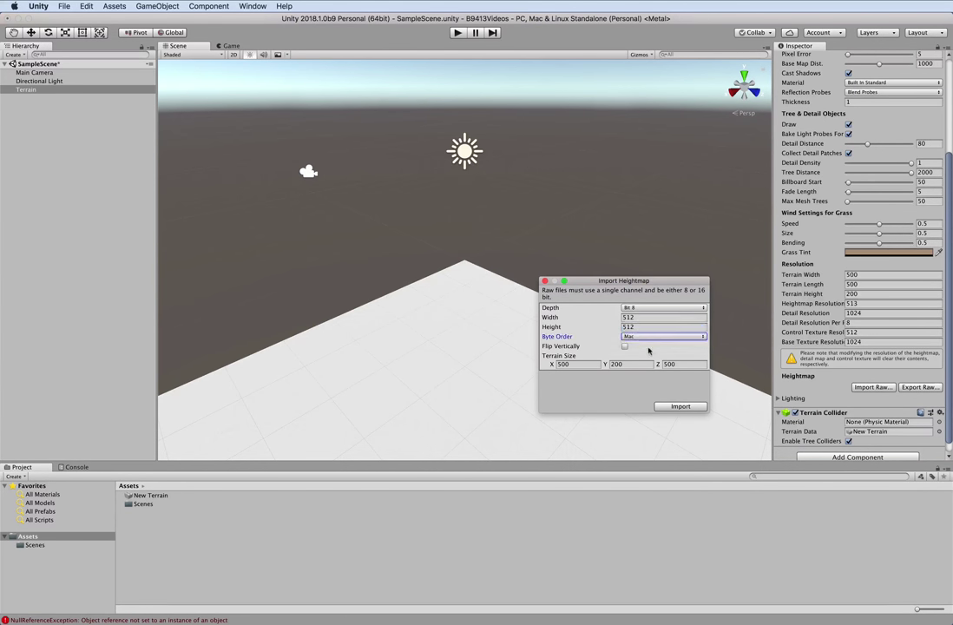
click(681, 407)
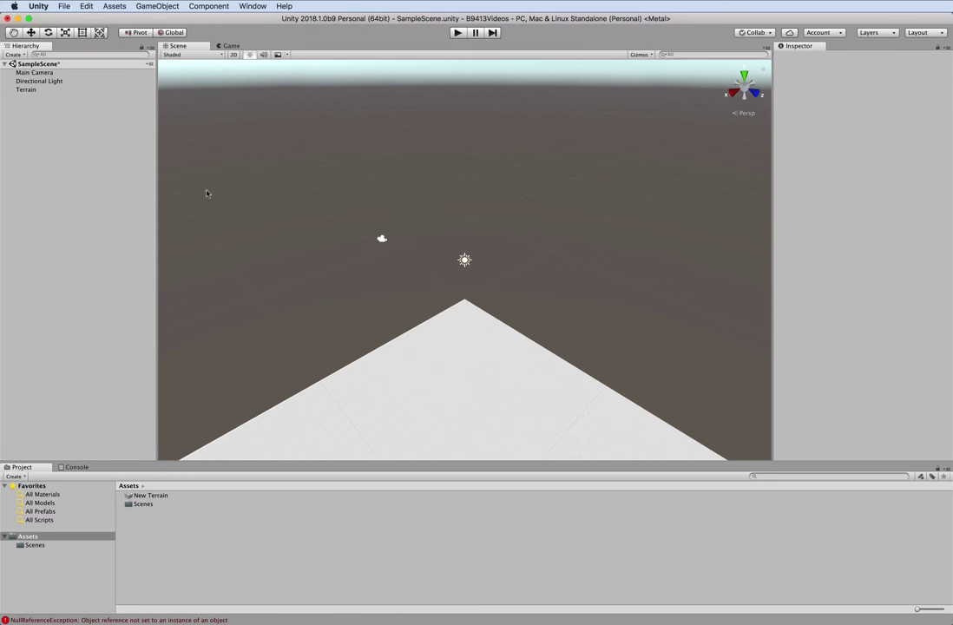
Frame the terrain in the scene and examine its imported relief up close and from above.
double_click(26, 90)
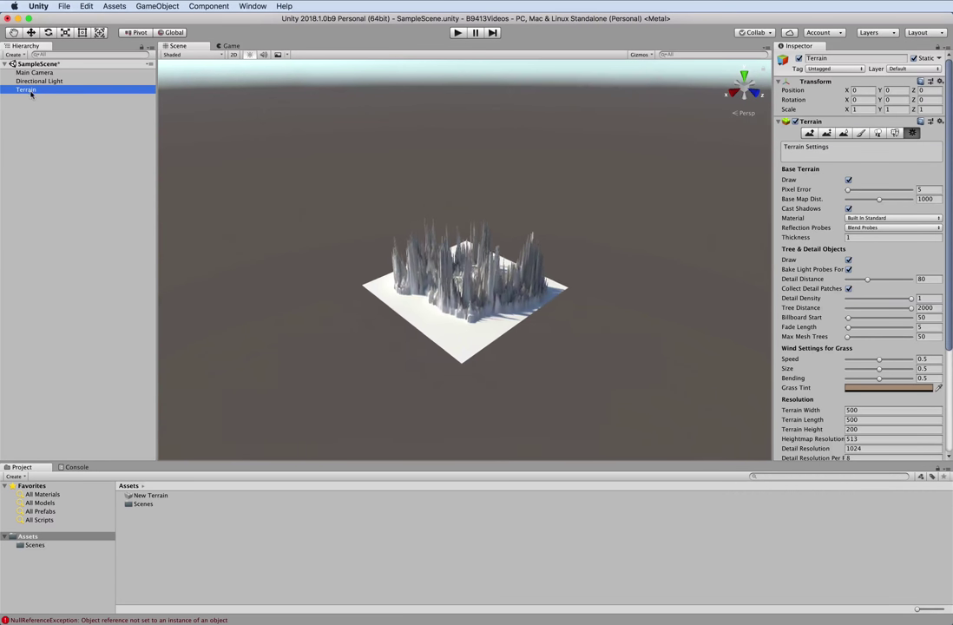
right_drag(396, 223, 503, 346)
scroll(405, 223, down, 3)
scroll(404, 224, up, 5)
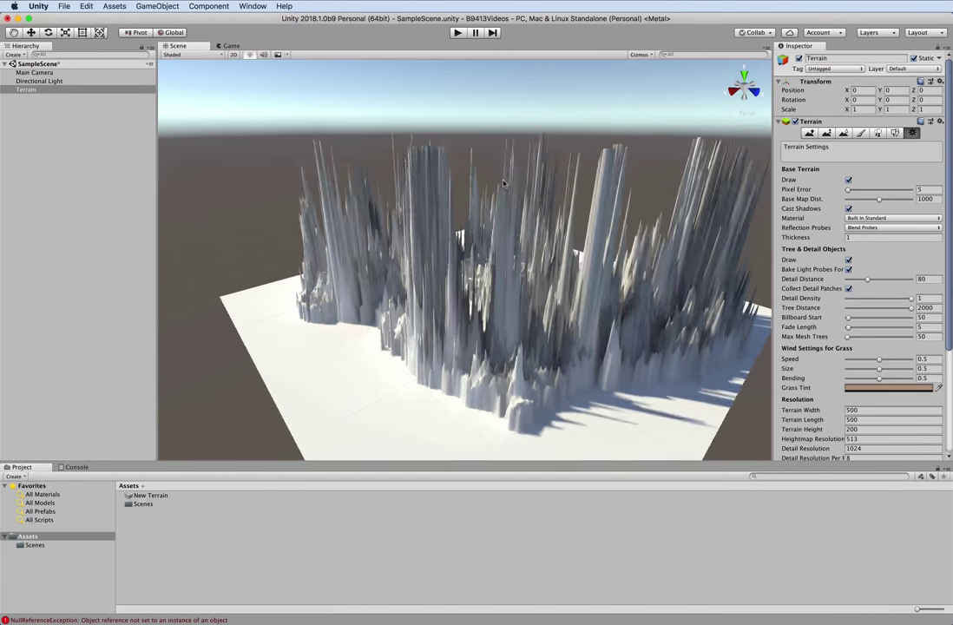
scroll(503, 183, up, 5)
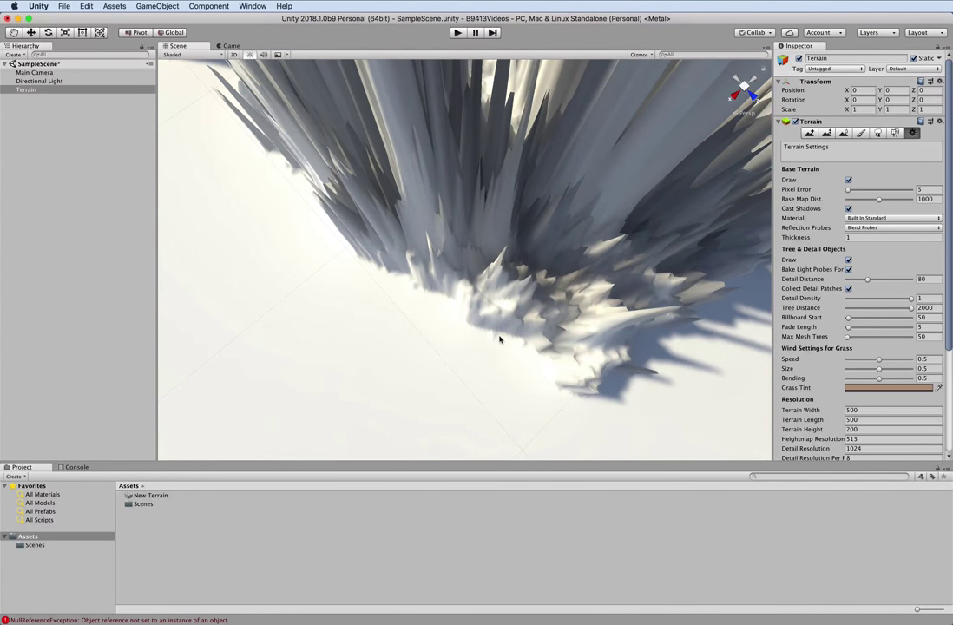
scroll(501, 321, down, 1)
scroll(503, 321, up, 3)
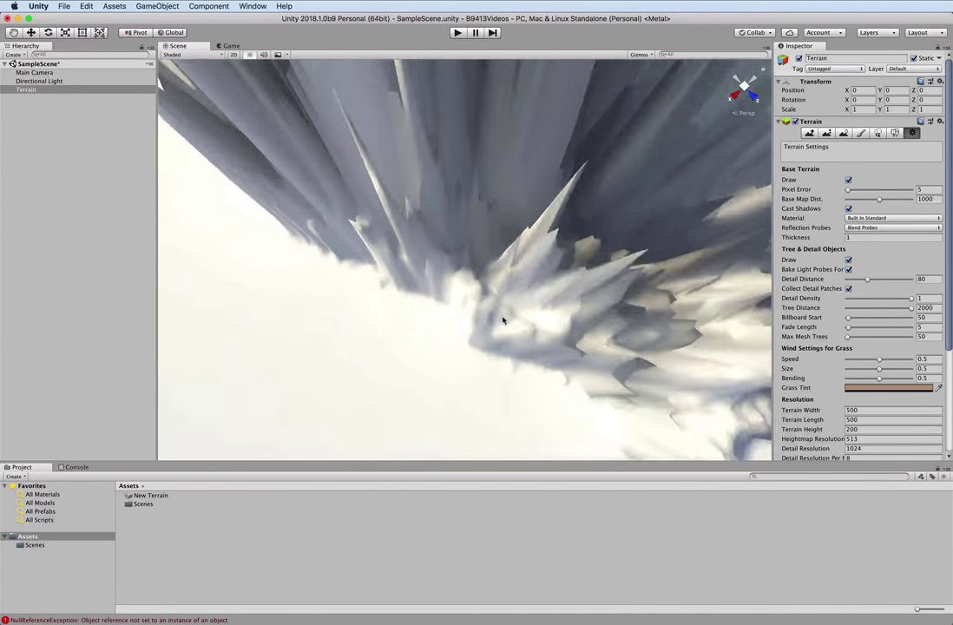
scroll(501, 315, down, 7)
scroll(500, 304, down, 6)
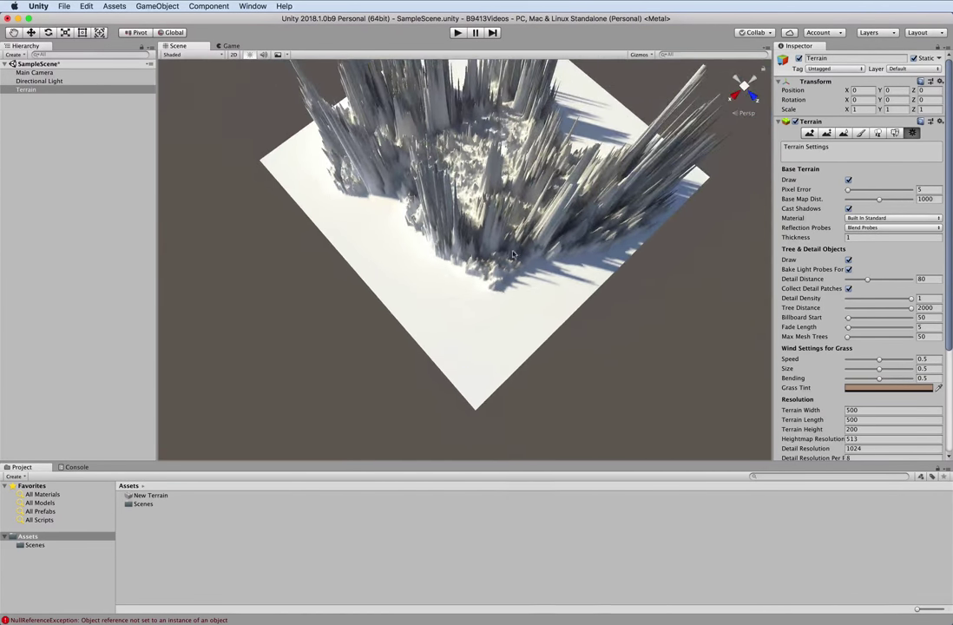
right_drag(510, 217, 473, 165)
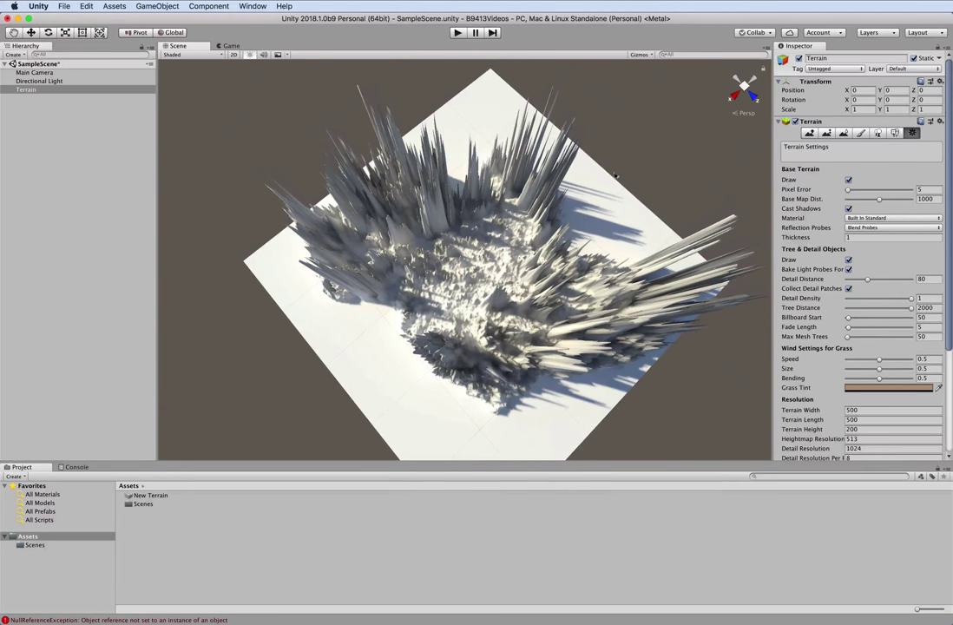
Smooth the spiky peaks across the terrain with Smooth Height, using the largest solid round brush at size 98 and opacity 50.
click(844, 133)
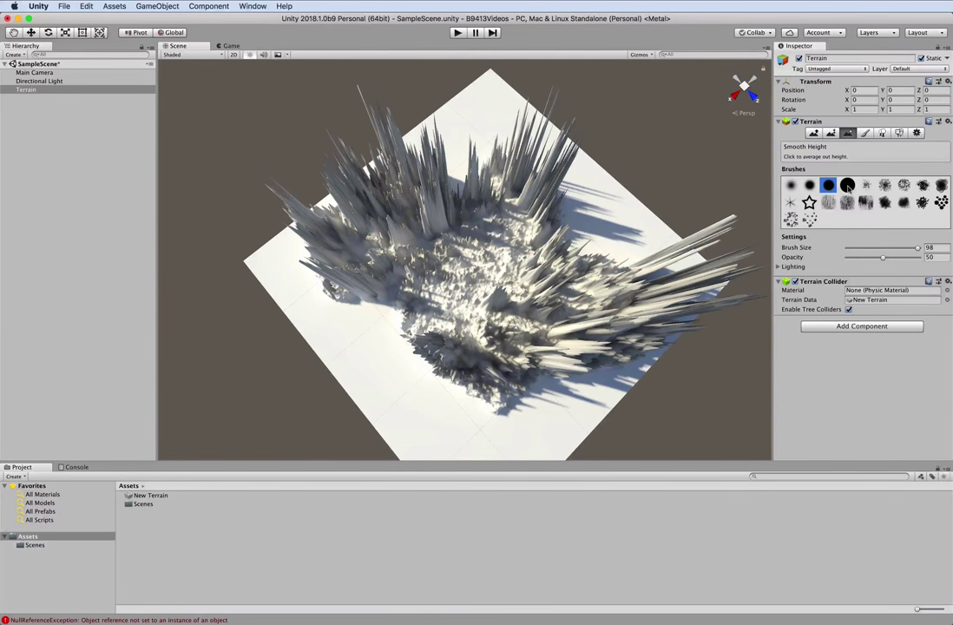
click(847, 187)
mouse_move(583, 230)
mouse_down()
mouse_move(640, 280)
mouse_move(408, 260)
mouse_move(453, 249)
mouse_move(351, 212)
mouse_move(354, 173)
mouse_move(299, 222)
mouse_move(350, 283)
mouse_move(389, 270)
mouse_move(391, 176)
mouse_move(511, 186)
mouse_move(508, 281)
mouse_move(677, 351)
mouse_move(629, 378)
mouse_move(345, 360)
mouse_move(421, 415)
mouse_move(491, 378)
mouse_move(560, 371)
mouse_move(512, 321)
mouse_move(486, 222)
mouse_move(521, 287)
mouse_move(556, 303)
mouse_move(386, 174)
mouse_move(313, 212)
mouse_move(325, 264)
mouse_move(349, 289)
mouse_move(325, 243)
mouse_move(378, 195)
mouse_move(434, 227)
mouse_move(534, 252)
mouse_move(564, 334)
mouse_move(621, 334)
mouse_move(455, 338)
mouse_move(369, 138)
mouse_move(533, 208)
mouse_move(334, 230)
mouse_move(420, 195)
mouse_move(506, 319)
mouse_move(453, 341)
mouse_move(657, 339)
mouse_move(557, 319)
mouse_move(564, 283)
mouse_move(589, 328)
mouse_move(549, 298)
mouse_move(578, 311)
mouse_move(570, 323)
mouse_move(640, 340)
mouse_up()
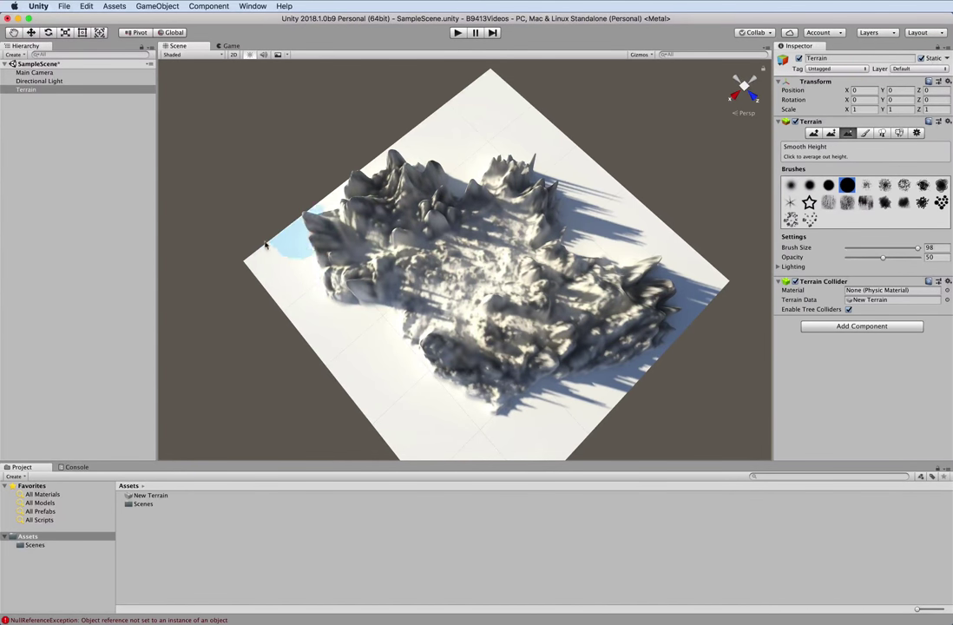
mouse_move(352, 201)
mouse_down()
mouse_move(393, 185)
mouse_move(334, 241)
mouse_move(332, 227)
mouse_up()
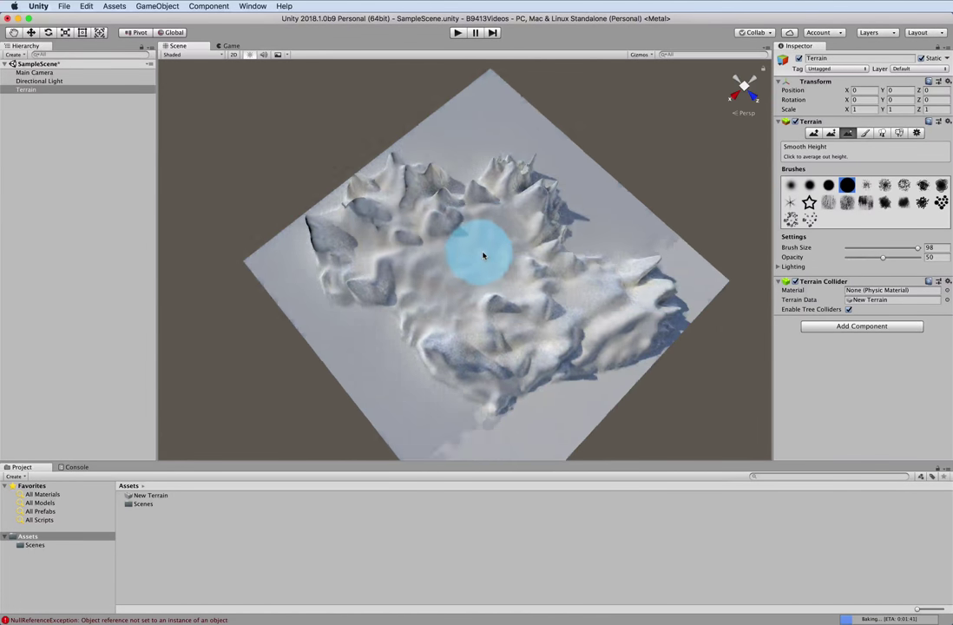
scroll(486, 255, up, 5)
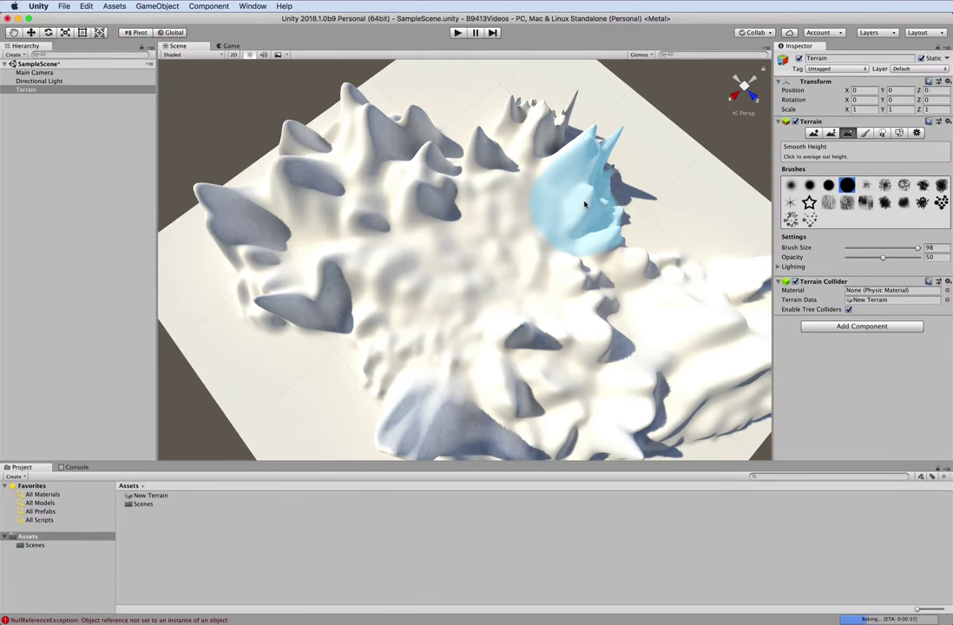
scroll(584, 204, down, 8)
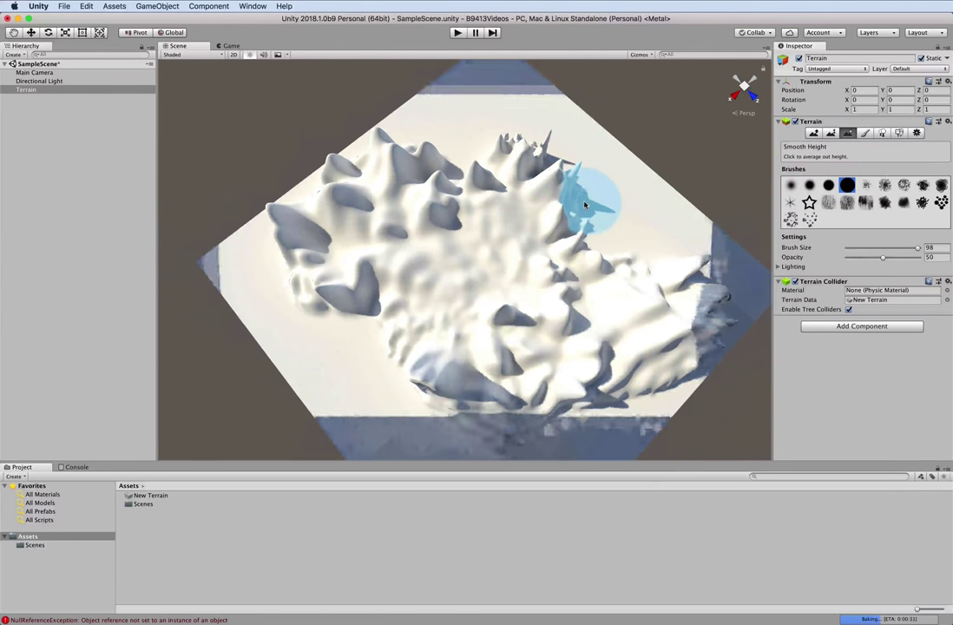
scroll(584, 203, up, 4)
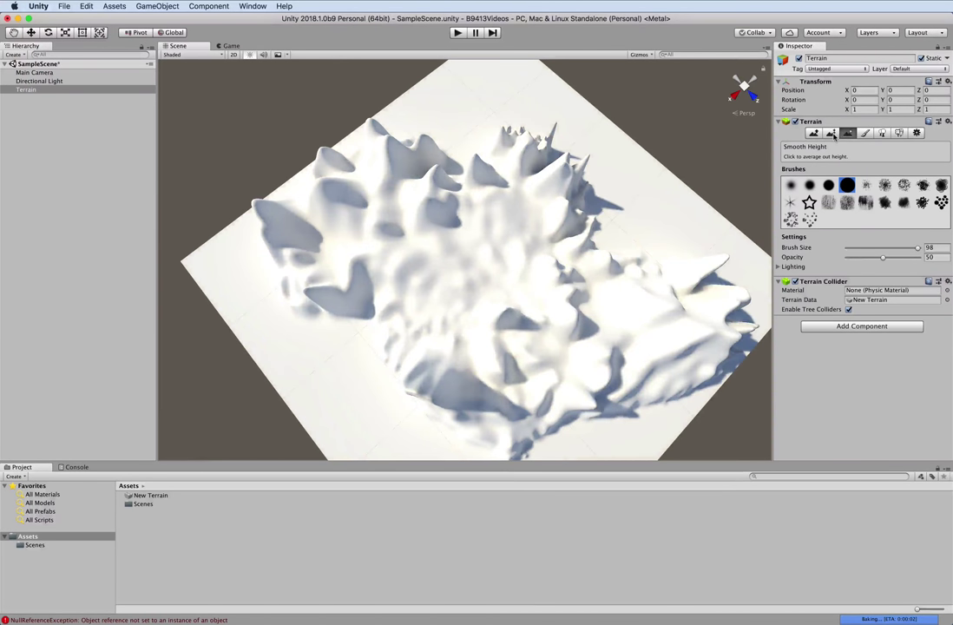
Paint flat circular plateaus at height 45.0231 across the mountains with a hard round brush, and join them using a softer round brush.
click(831, 133)
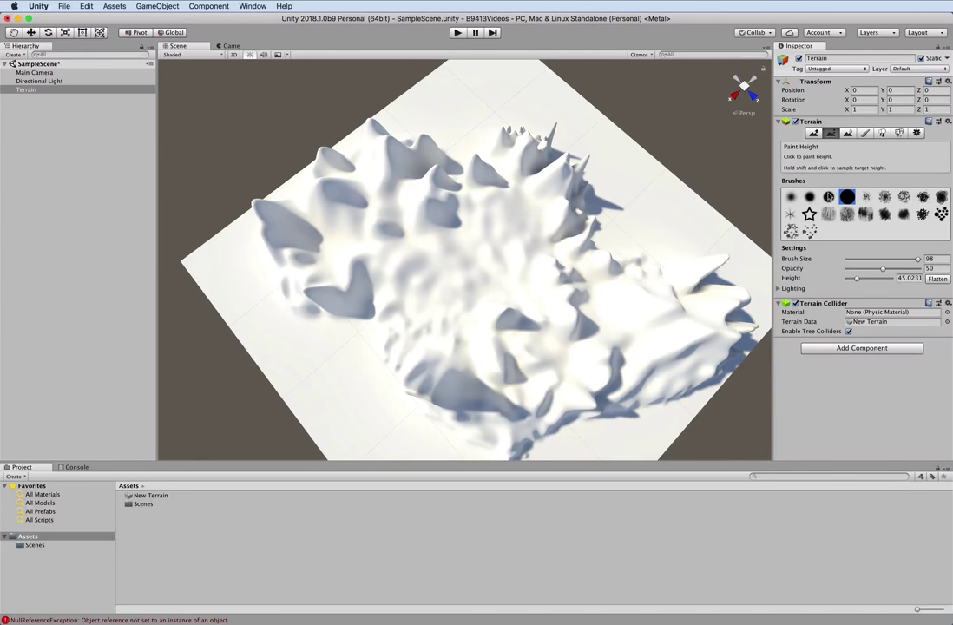
click(827, 197)
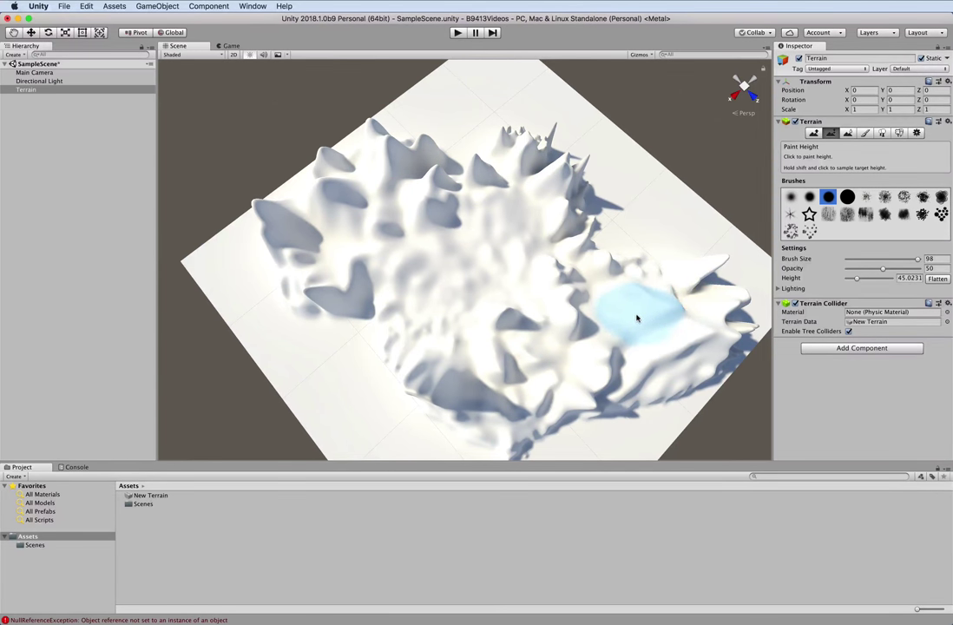
mouse_move(636, 319)
mouse_down()
mouse_move(649, 308)
mouse_move(599, 323)
mouse_up()
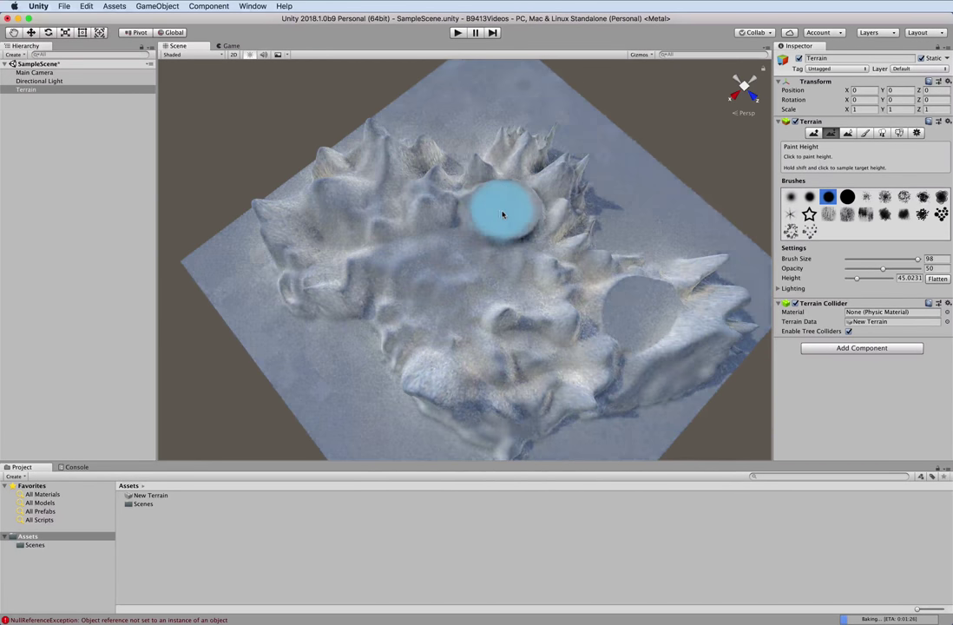
click(503, 215)
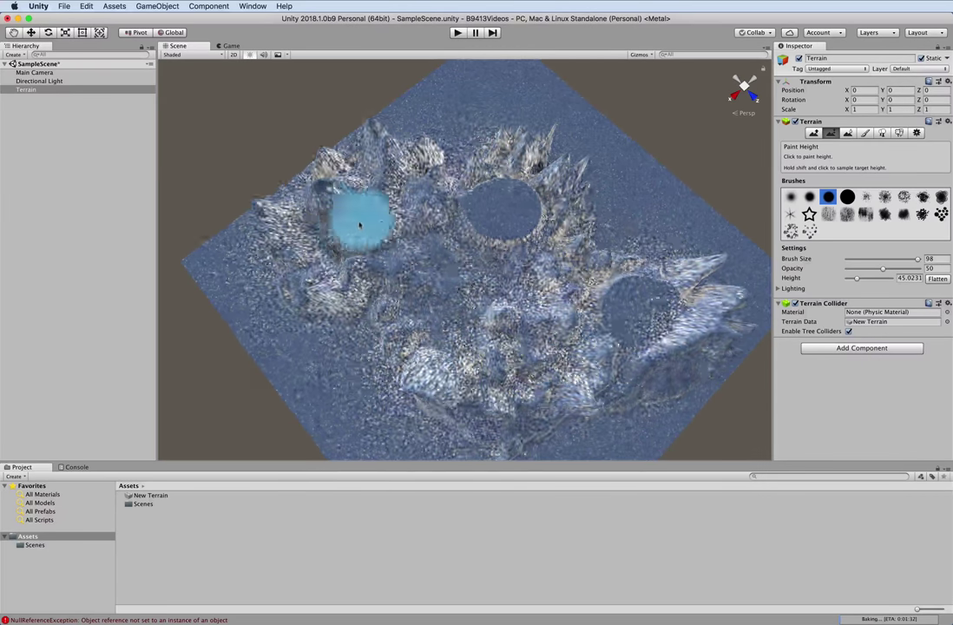
click(350, 227)
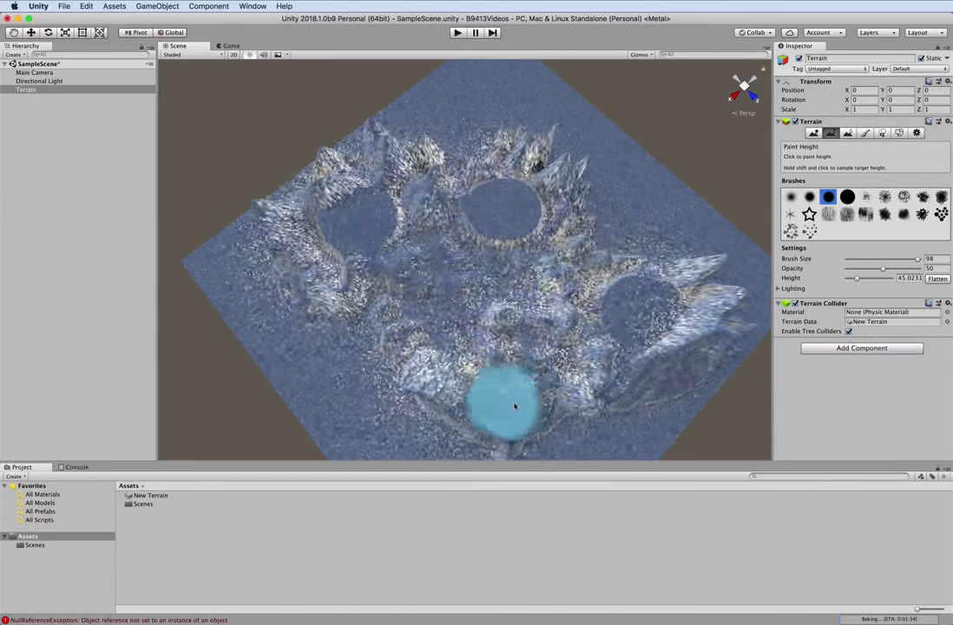
click(524, 407)
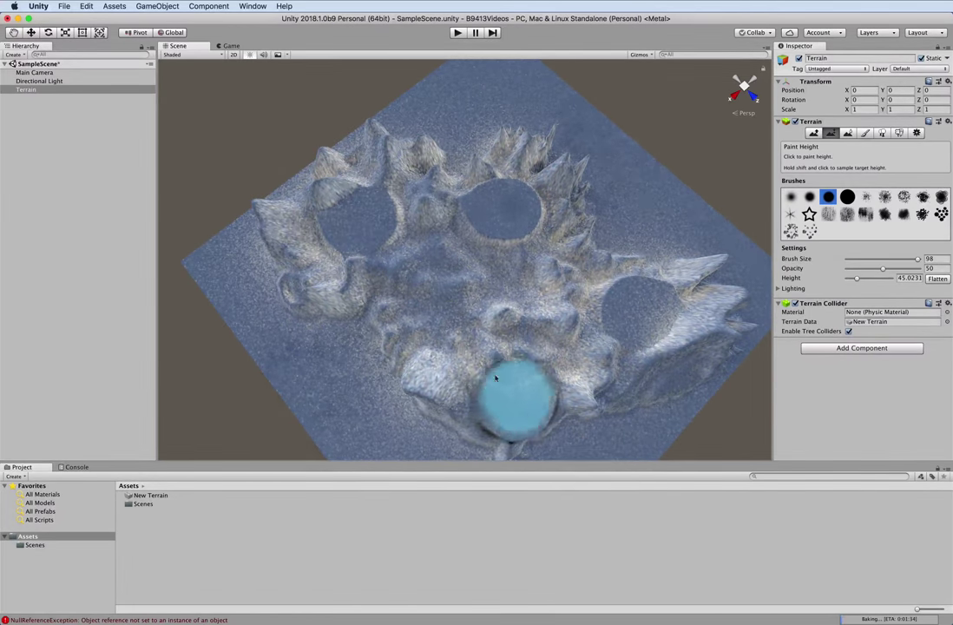
click(427, 338)
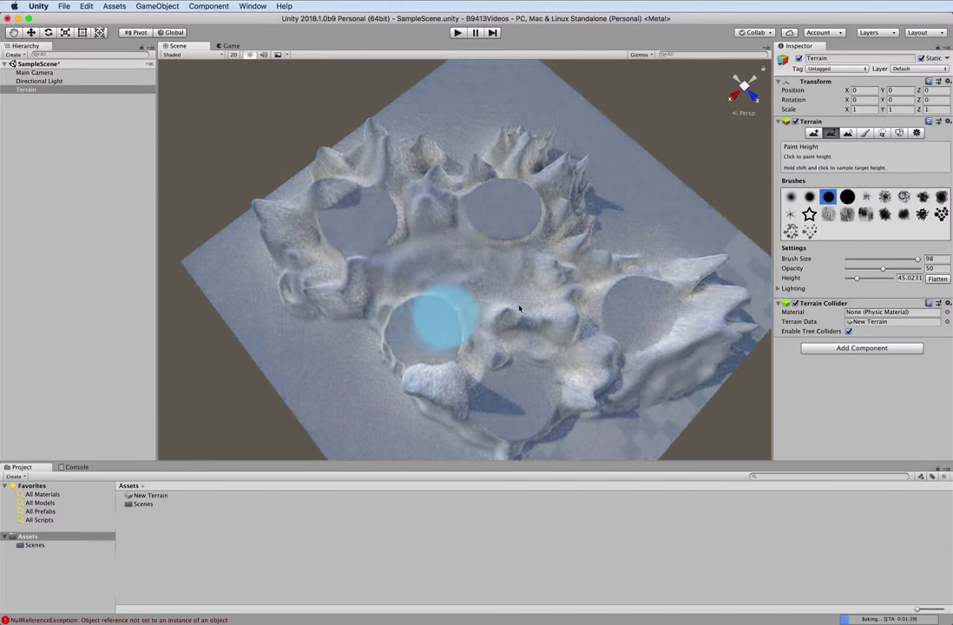
click(809, 197)
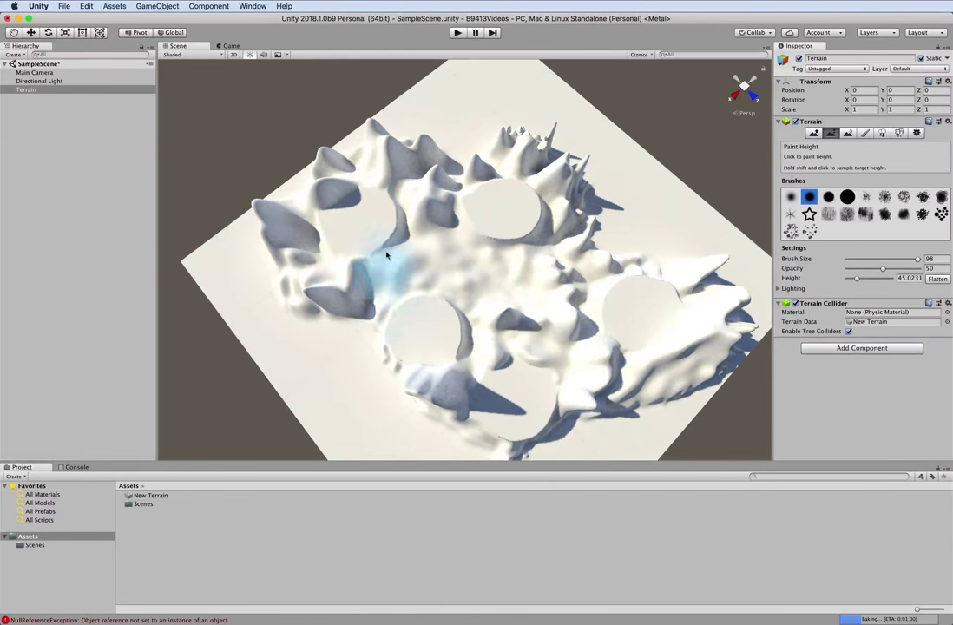
mouse_move(386, 255)
mouse_down()
mouse_move(421, 281)
mouse_move(470, 247)
mouse_move(551, 276)
mouse_move(572, 316)
mouse_move(536, 343)
mouse_move(478, 332)
mouse_up()
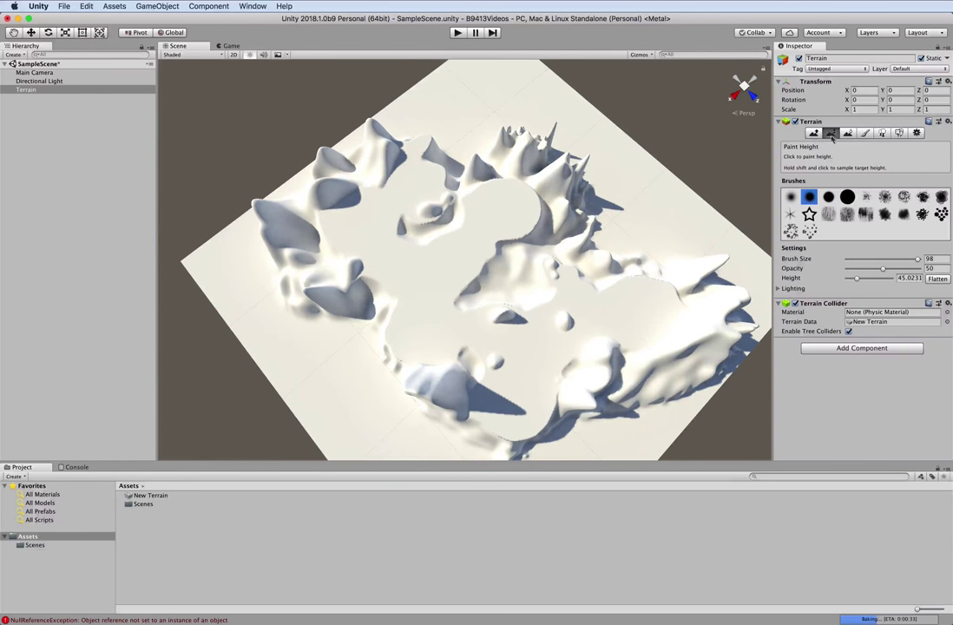
Switch the terrain to texture painting and create a folder named Textures in the project's Assets.
click(865, 135)
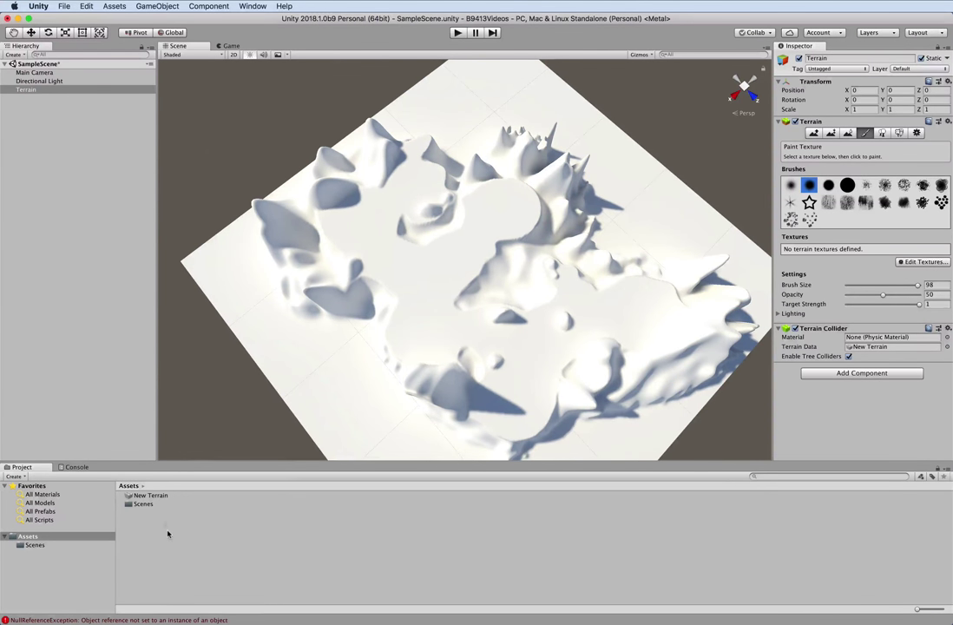
right_click(167, 534)
mouse_move(191, 527)
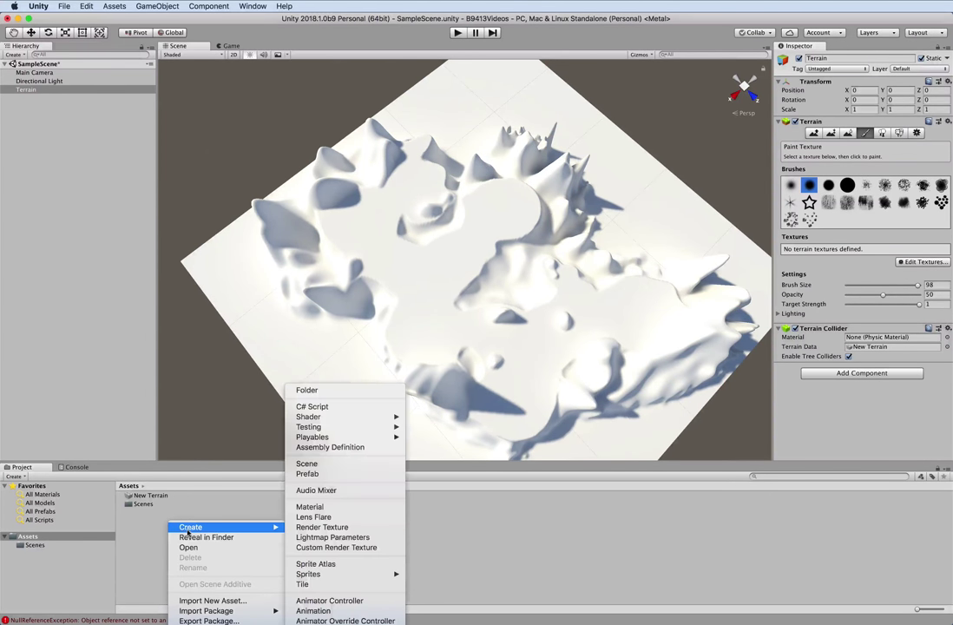
click(308, 389)
text(Textures)
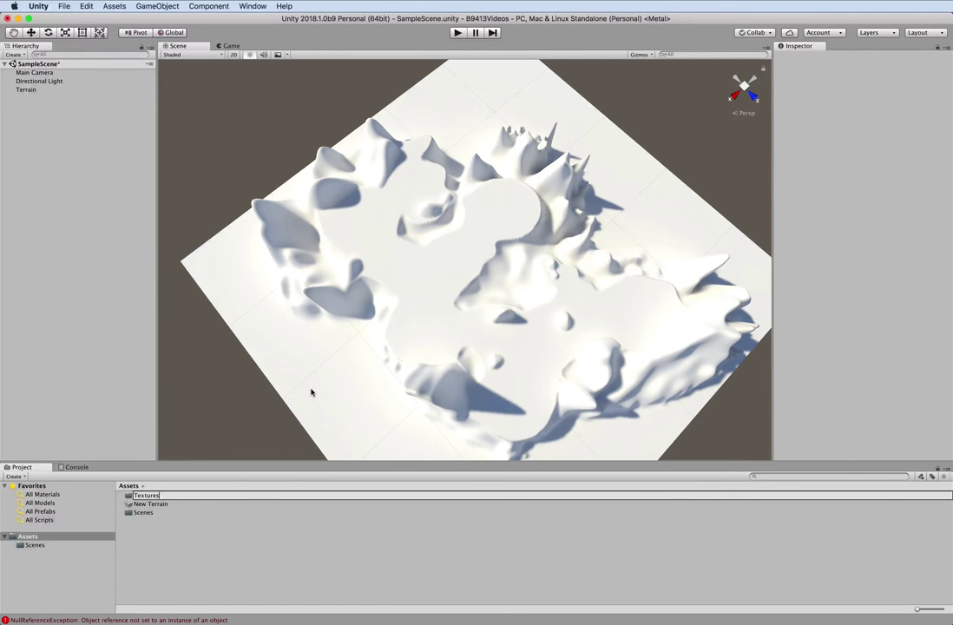
Import the grass_starter_texture image into the new Textures folder and select the terrain.
key(Return)
double_click(133, 514)
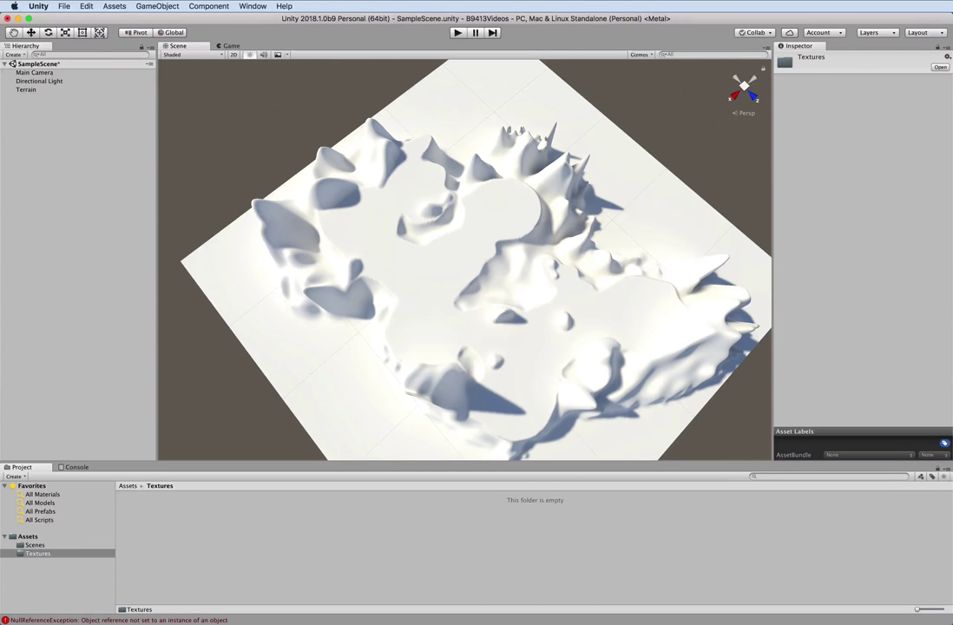
drag(705, 422, 175, 541)
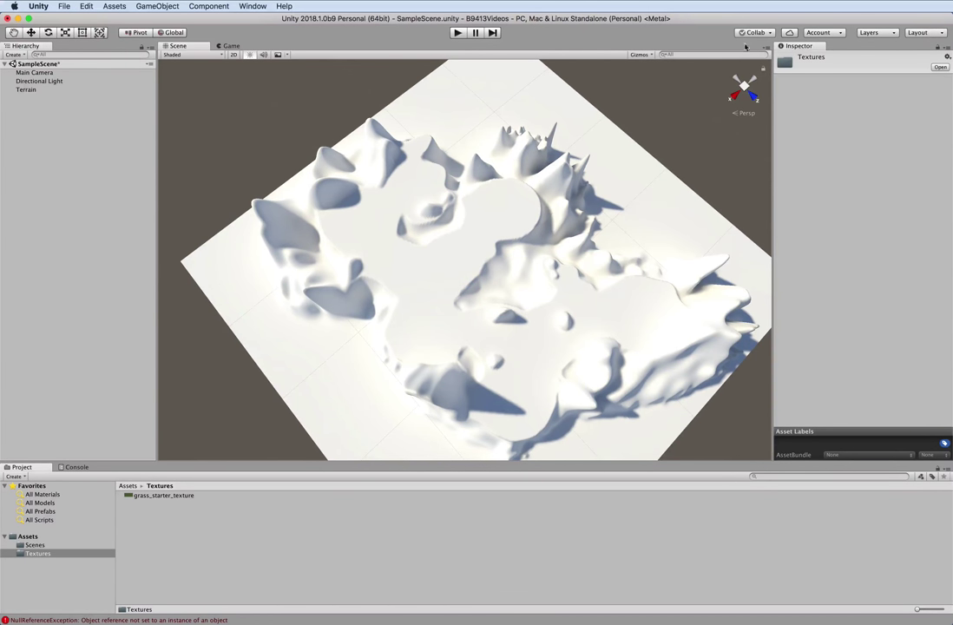
click(33, 91)
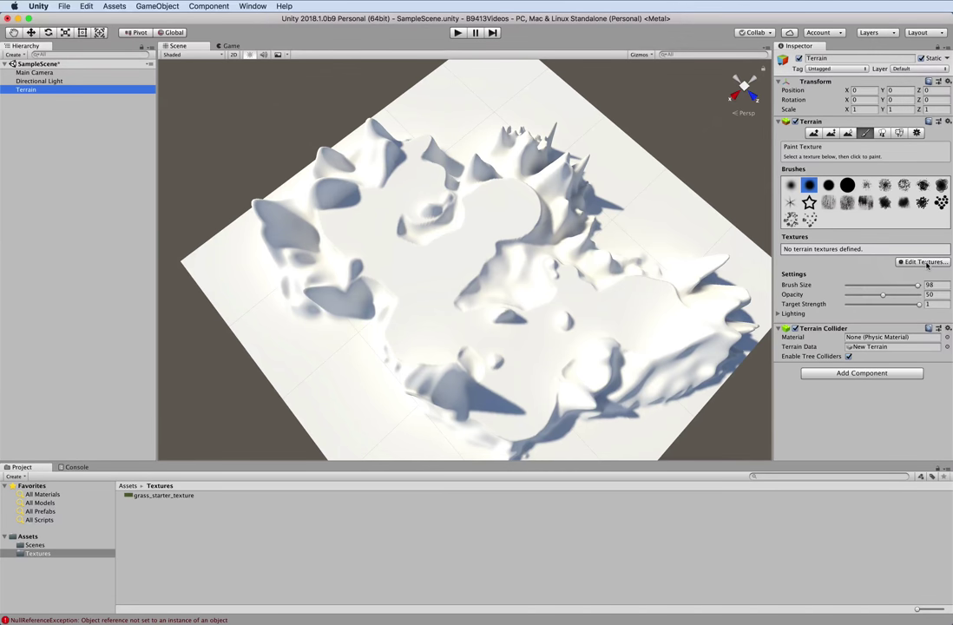
click(925, 262)
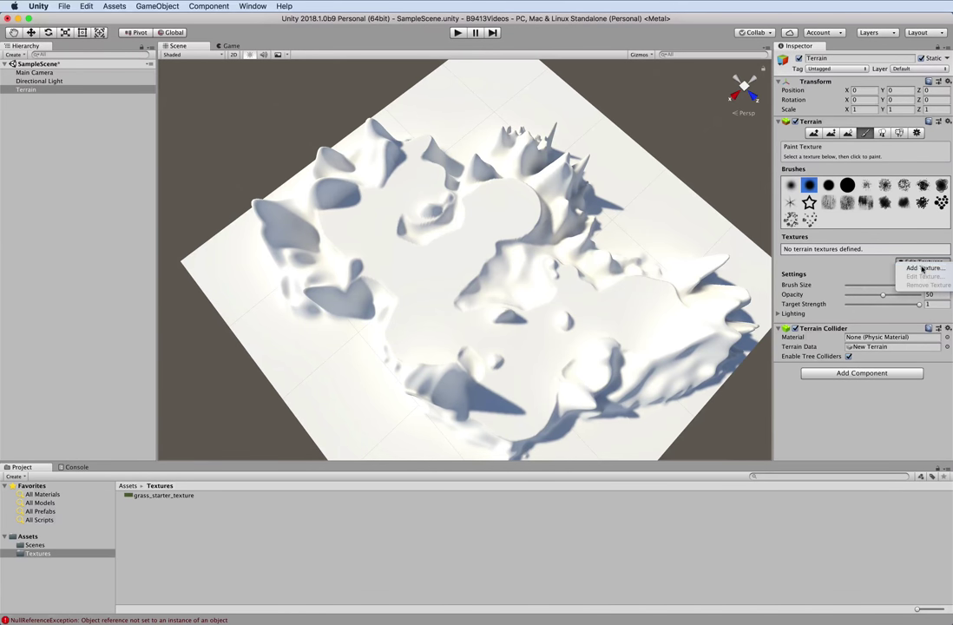
click(916, 271)
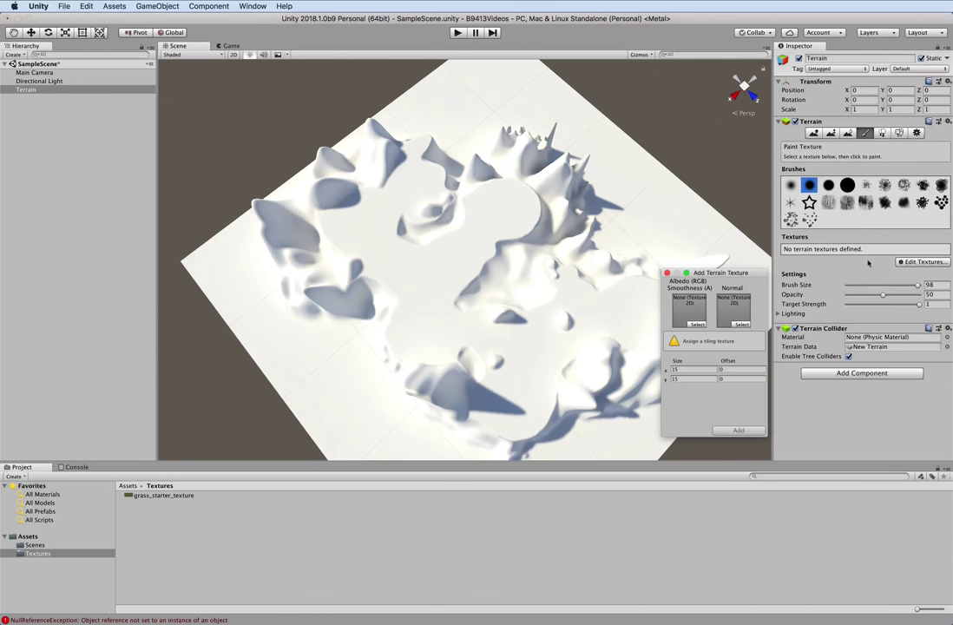
click(699, 325)
click(335, 190)
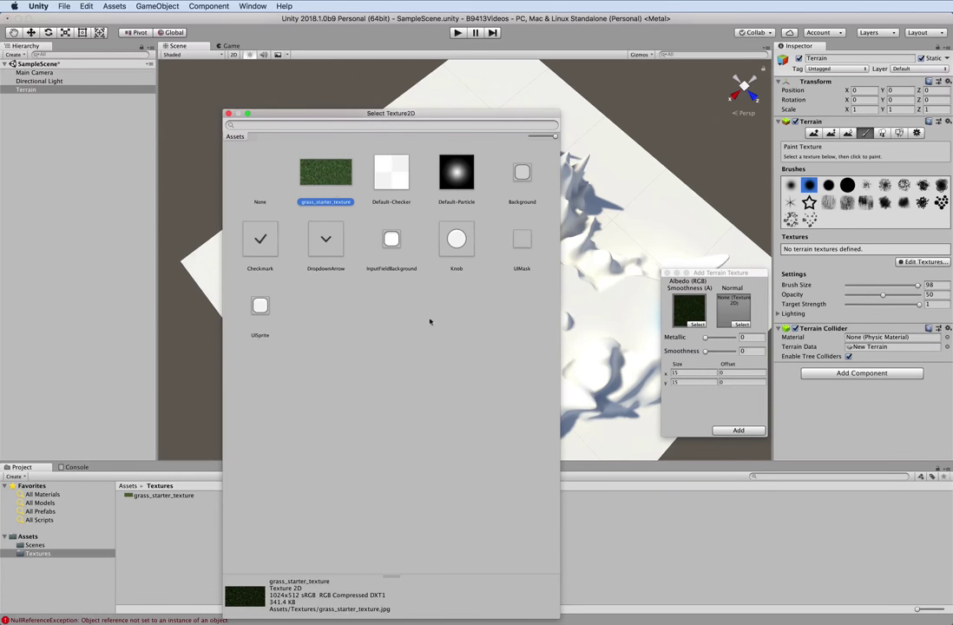
double_click(317, 171)
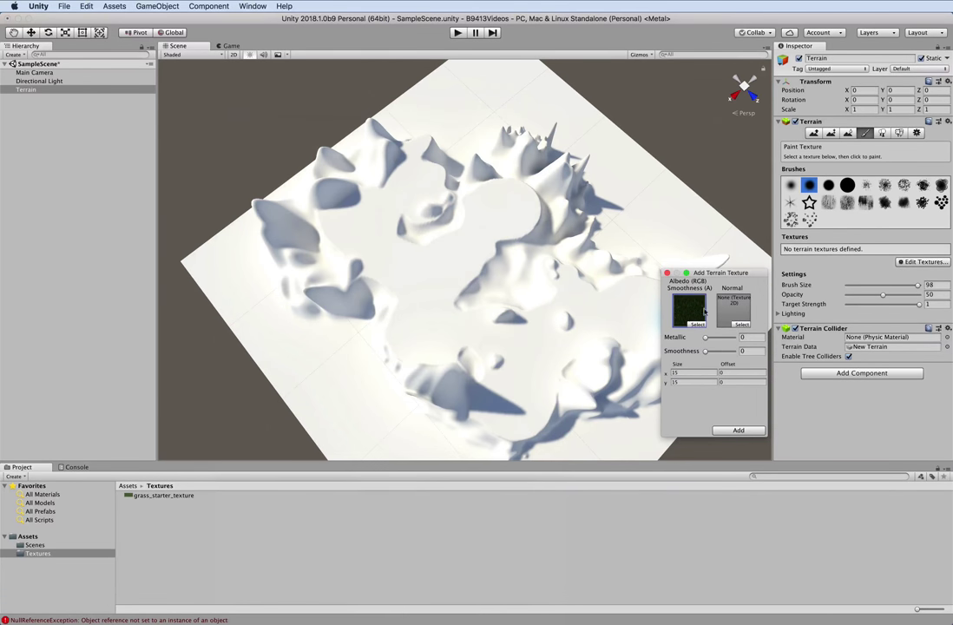
click(667, 273)
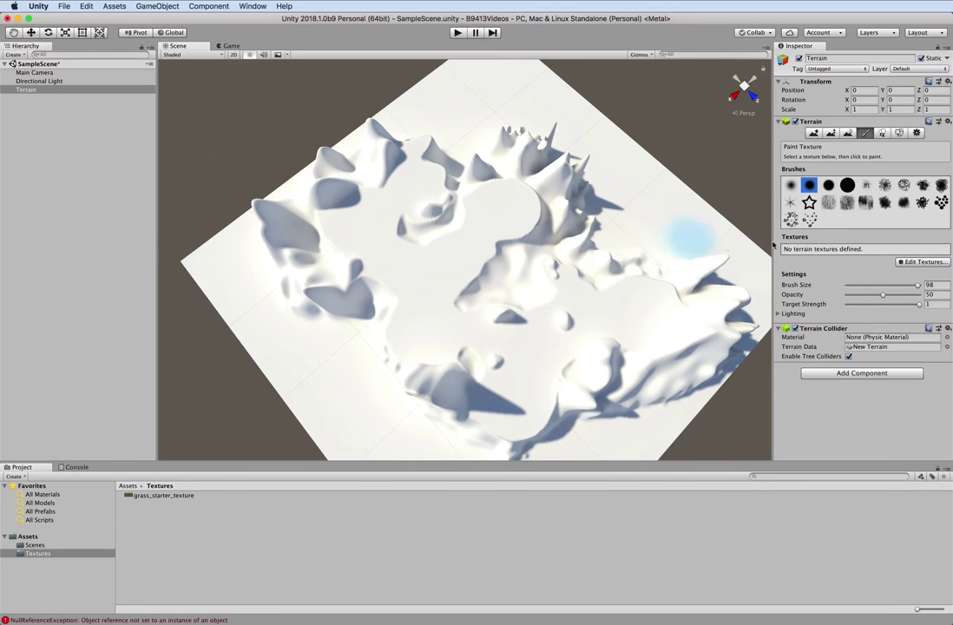
Add grass_starter_texture as the terrain's albedo texture with the default 15 by 15 tiling size.
click(922, 262)
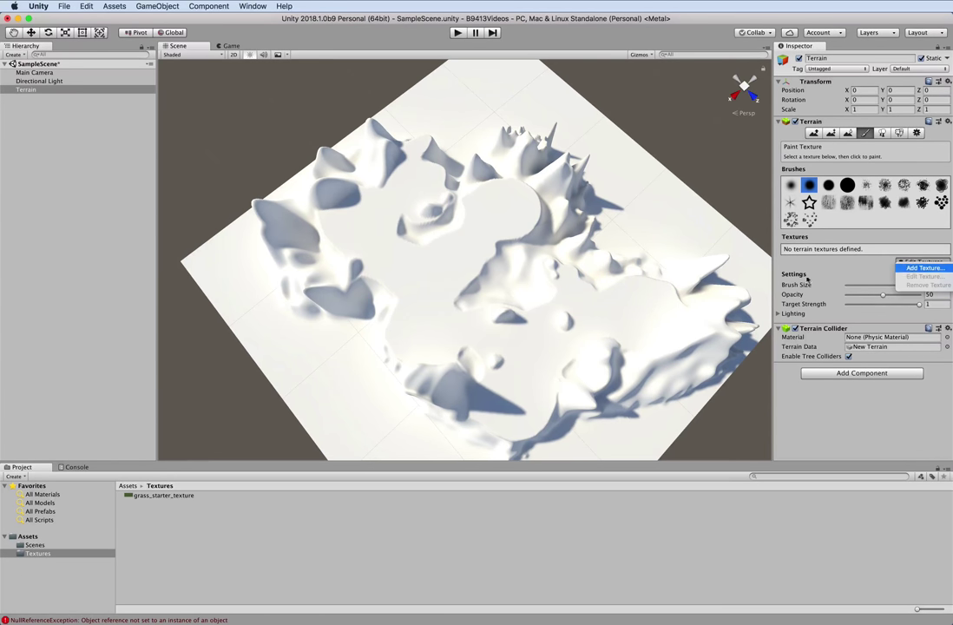
click(920, 271)
click(700, 324)
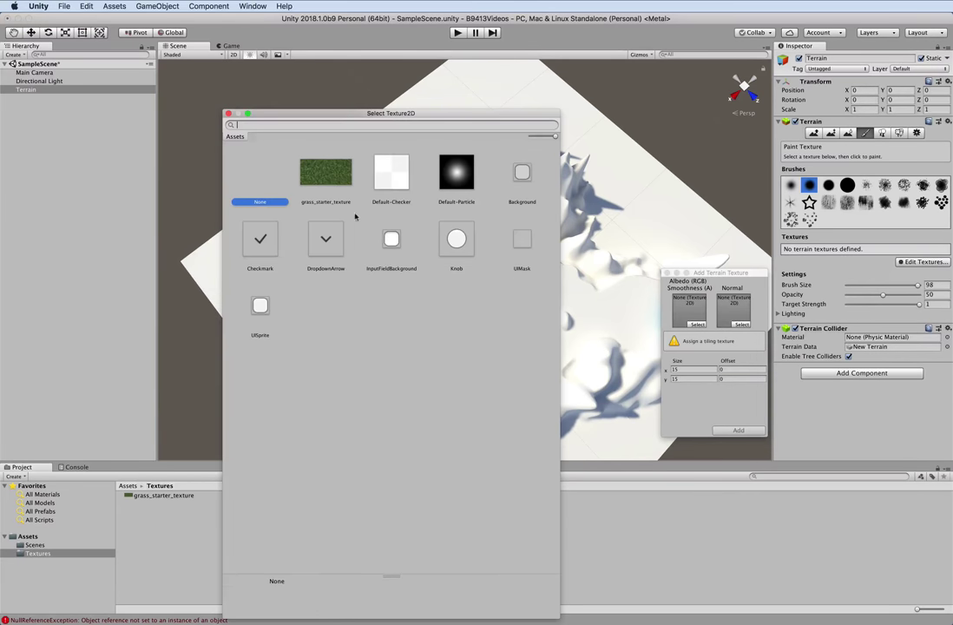
double_click(326, 164)
click(735, 430)
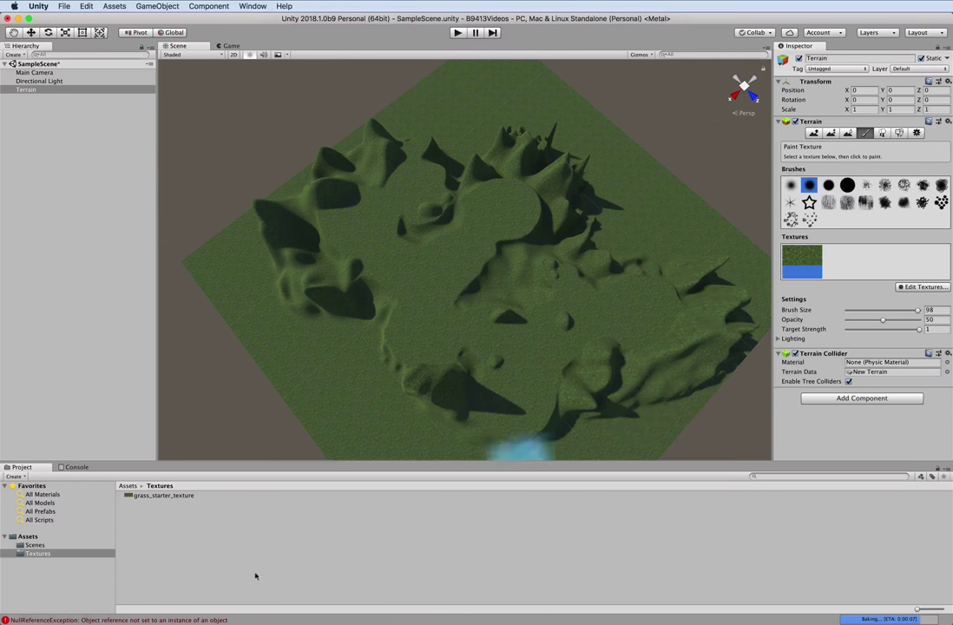
Create a folder named Materials in the project's Assets.
click(27, 538)
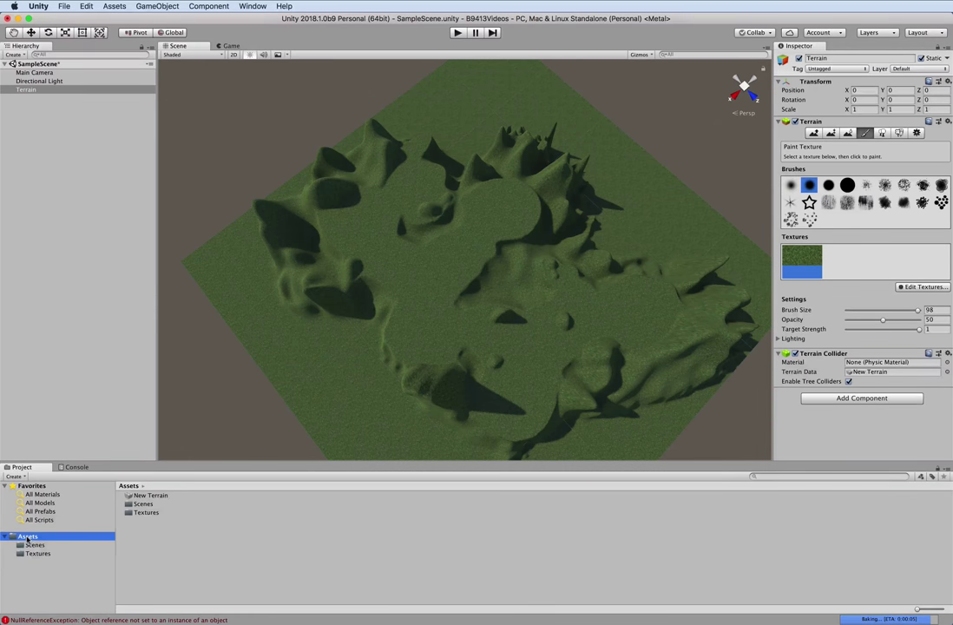
right_click(143, 539)
mouse_move(156, 526)
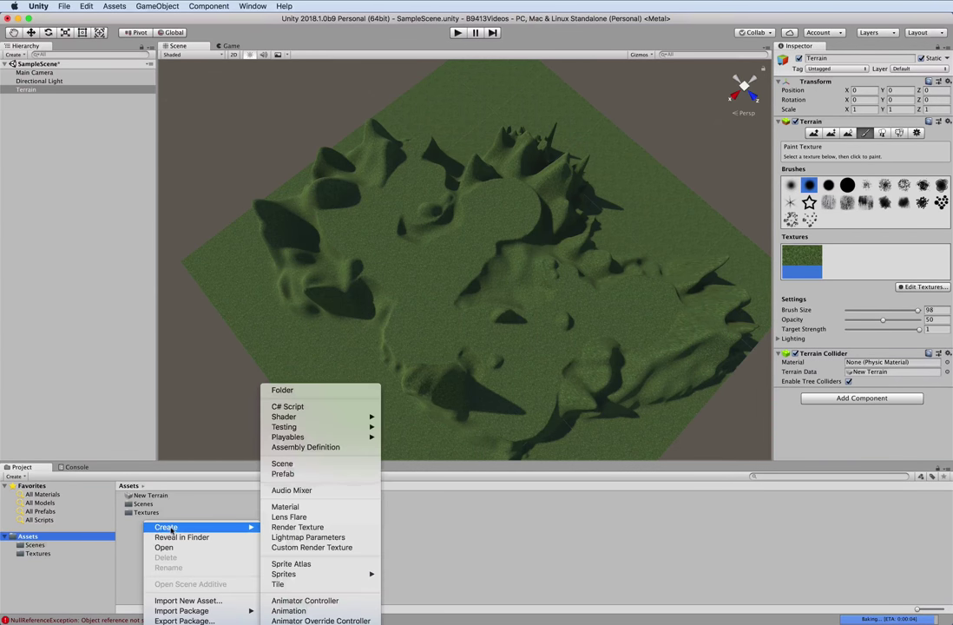
click(307, 391)
text(Materials)
key(Return)
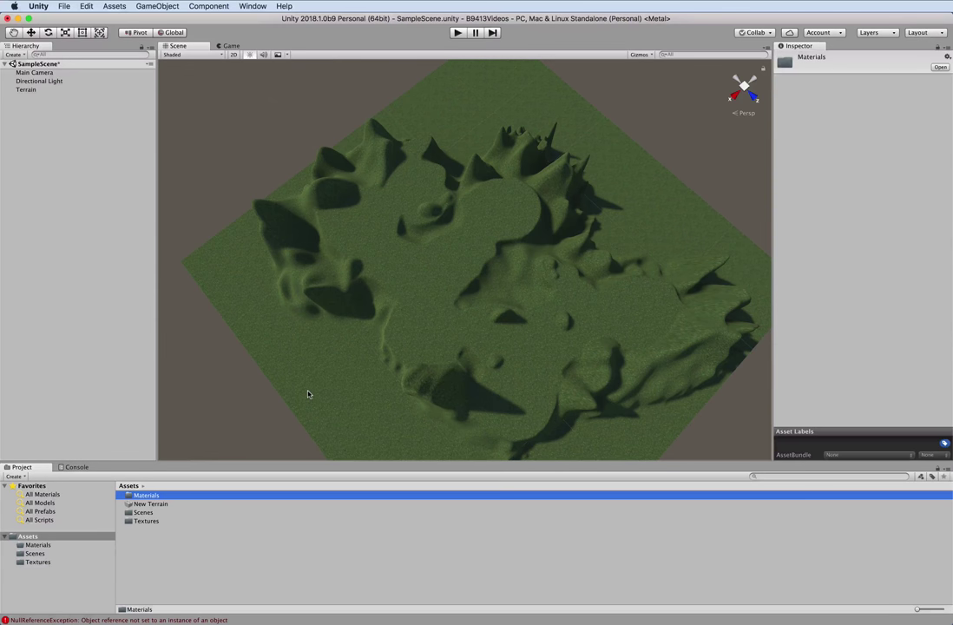
Create a material named water inside the Materials folder.
double_click(129, 497)
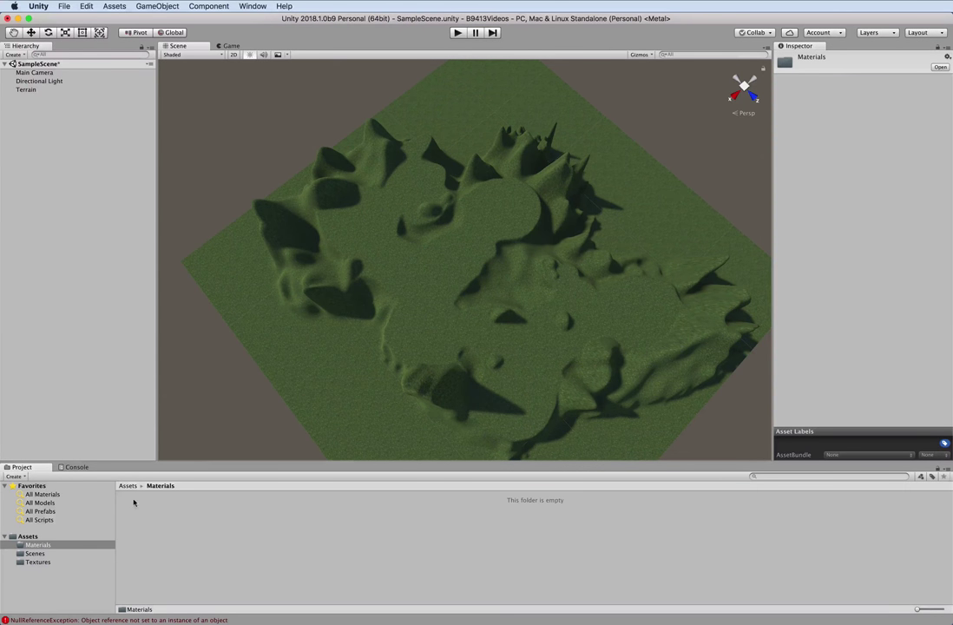
right_click(159, 508)
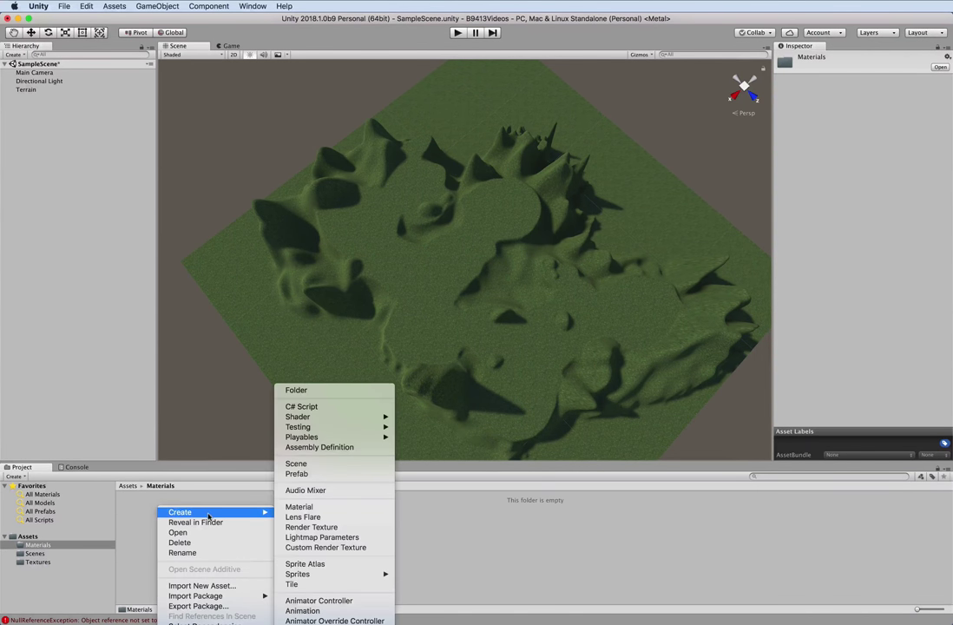
mouse_move(263, 512)
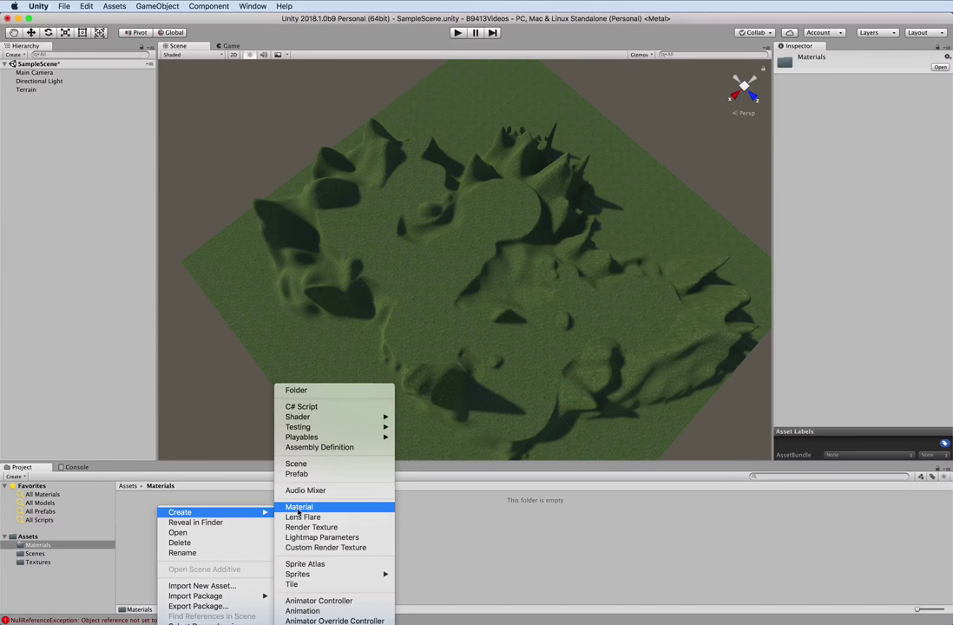
click(299, 507)
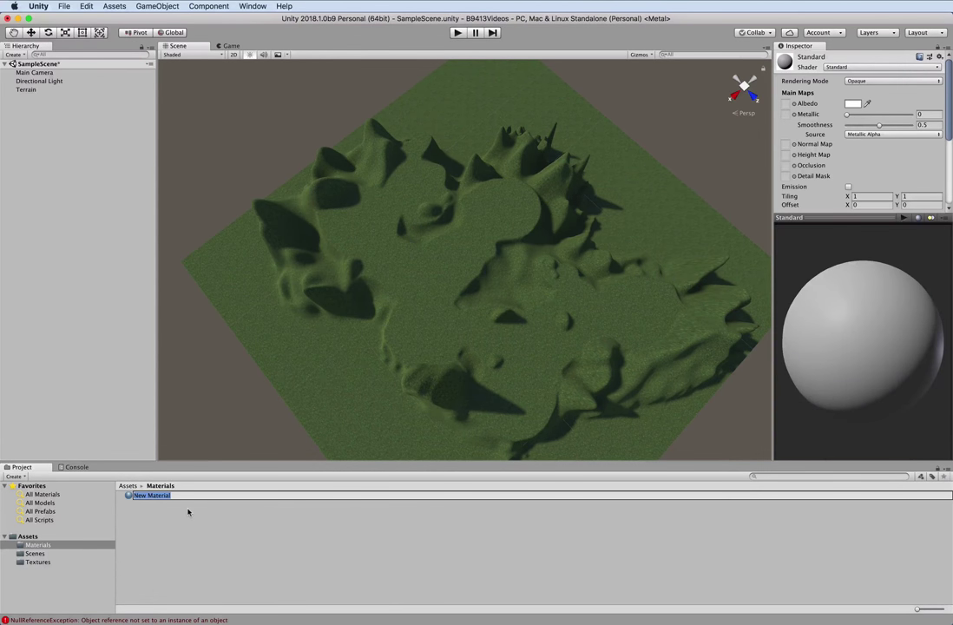
text(wwa)
key(BackSpace)
text(ter)
key(Return)
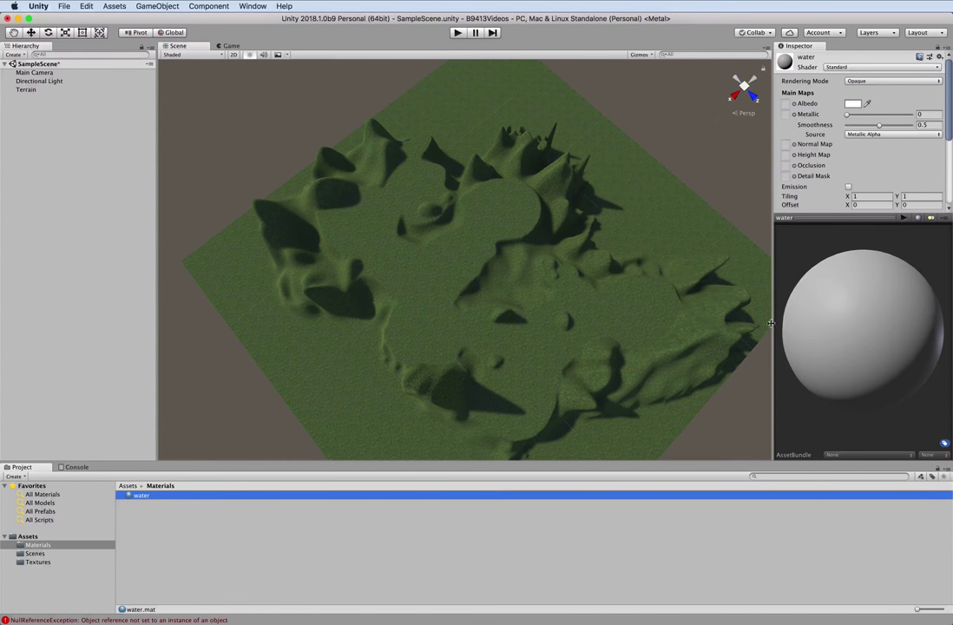
Set the water material's albedo color to blue, hexadecimal 3344DB.
click(852, 105)
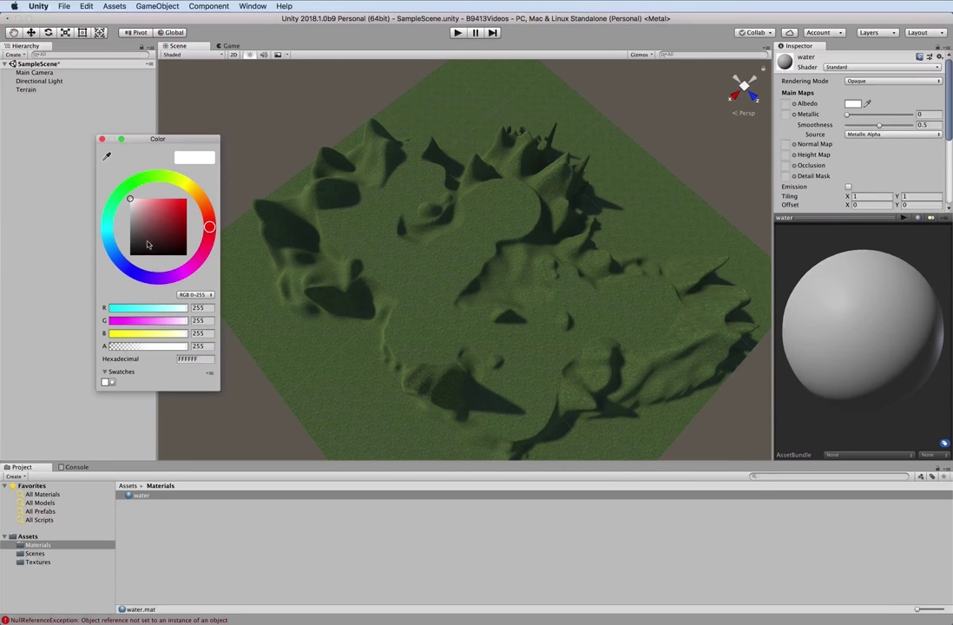
click(139, 242)
click(128, 269)
drag(166, 218, 173, 208)
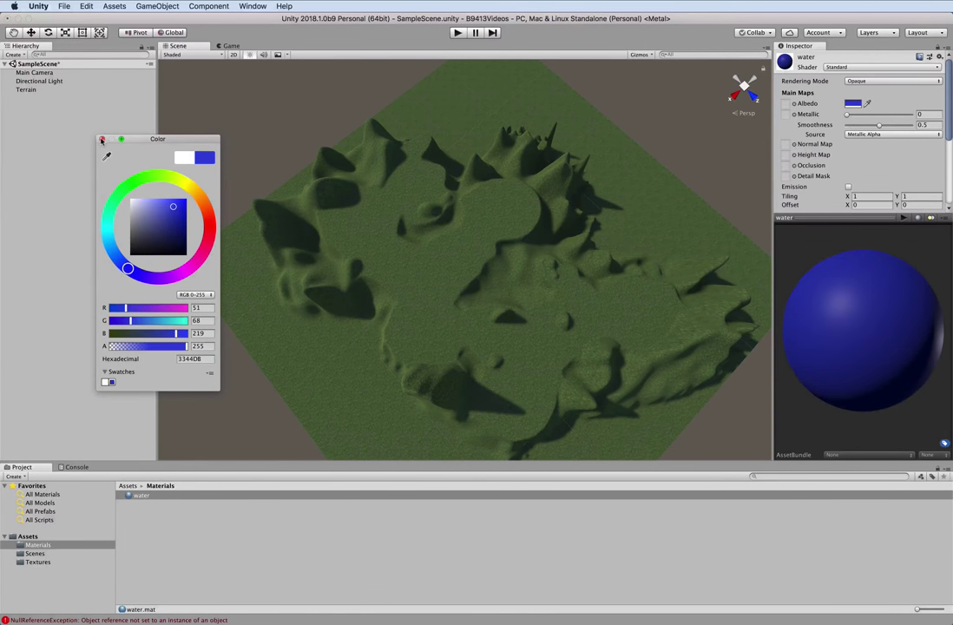
click(100, 139)
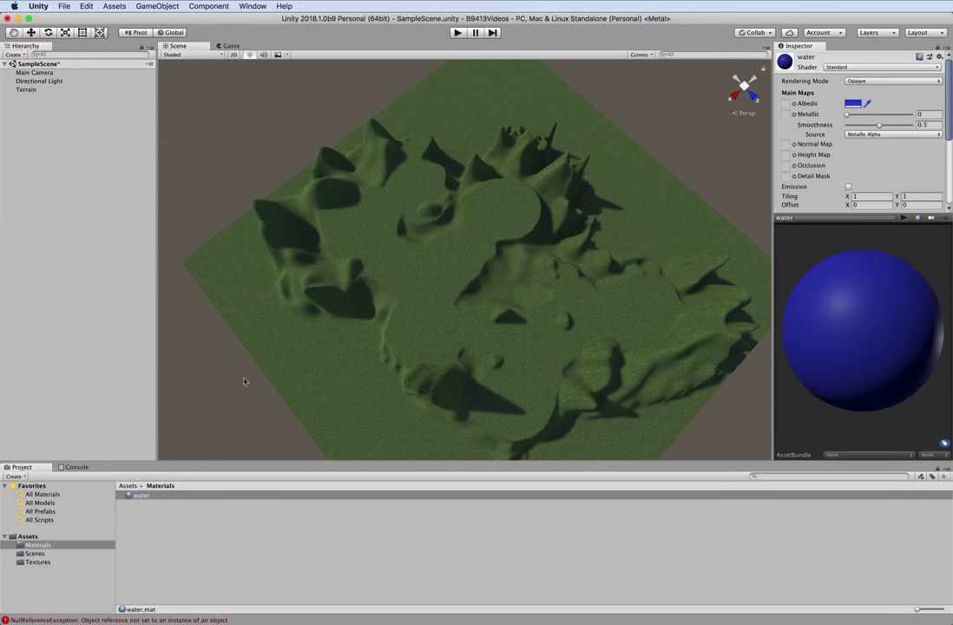
Add a 3D plane object to the scene.
click(147, 8)
mouse_move(153, 40)
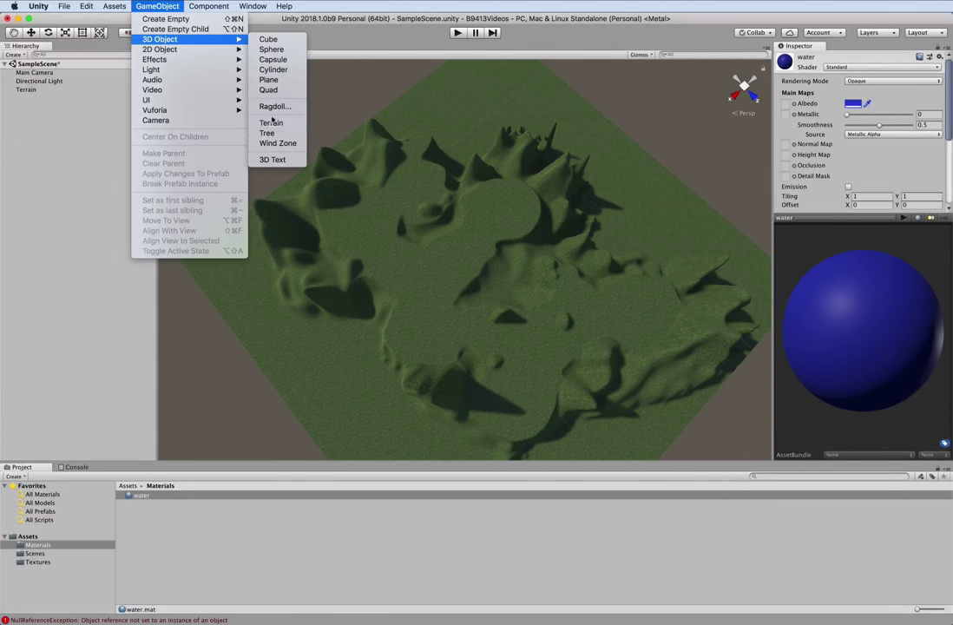
click(268, 79)
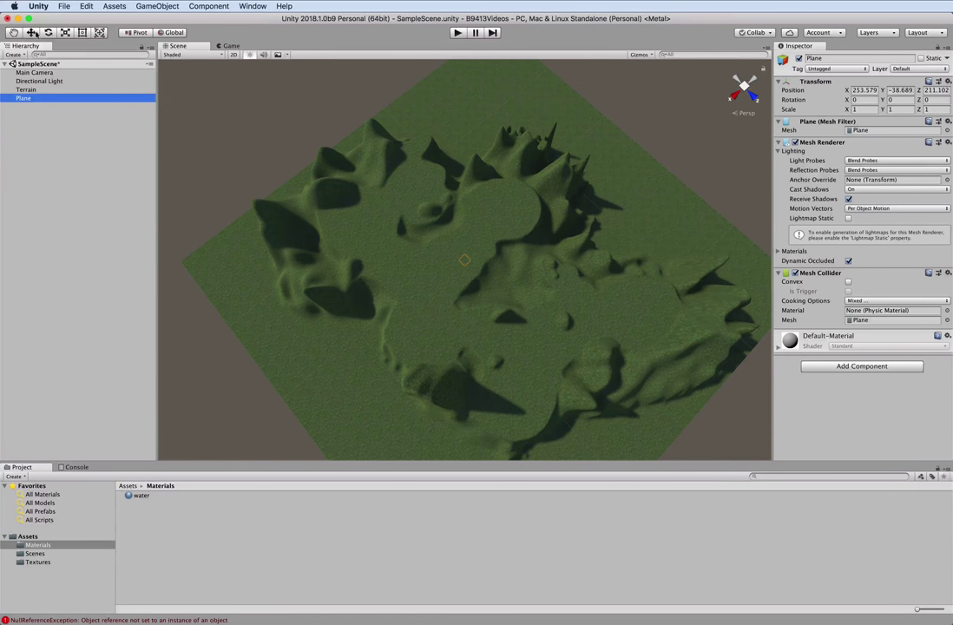
Scale the plane to about 53 in X and Z to cover the terrain, positioned at about X 243, Y 152, Z 248.
click(31, 33)
drag(463, 251, 461, 165)
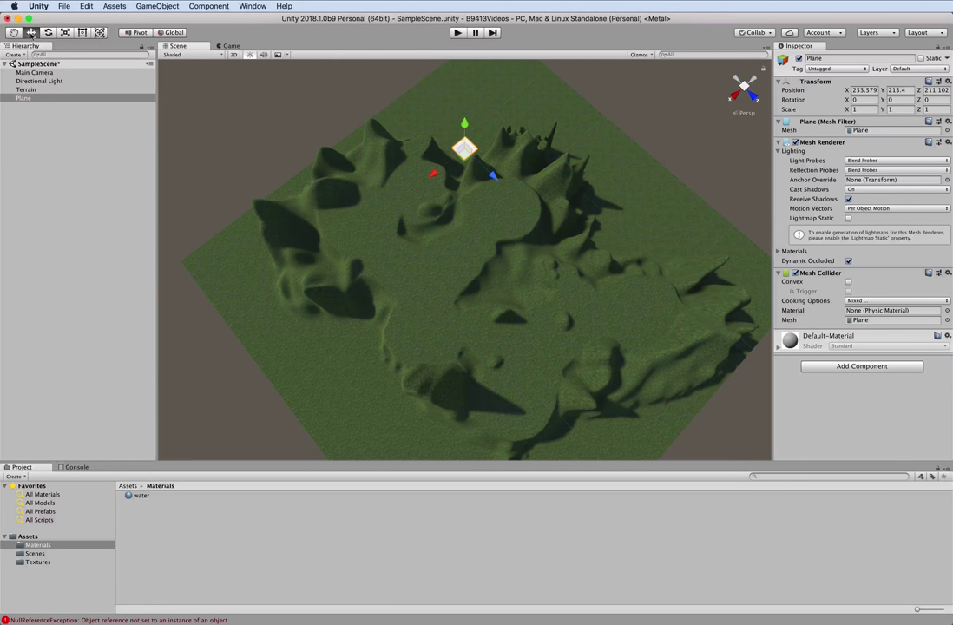
click(65, 32)
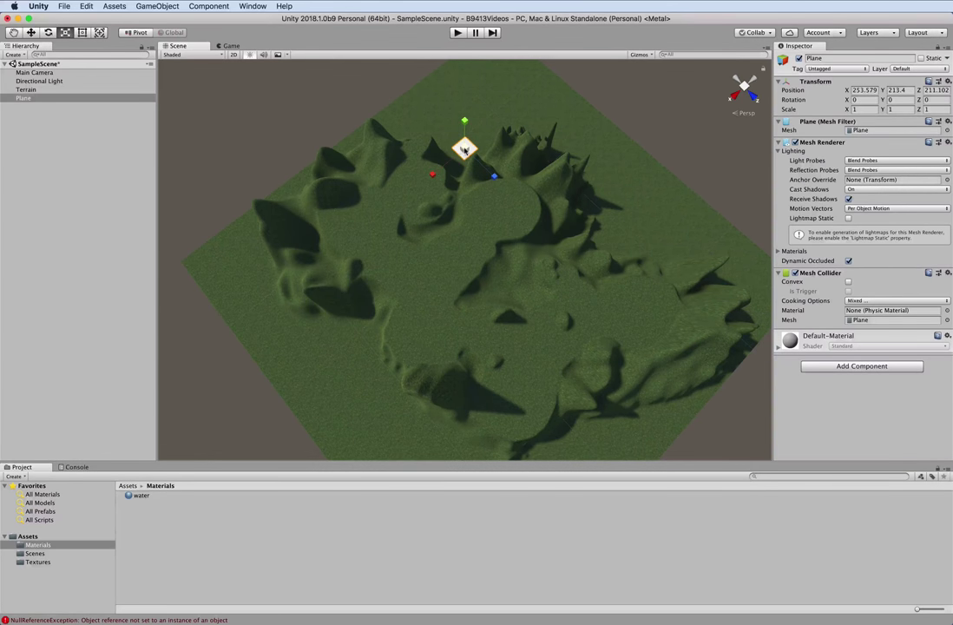
drag(464, 149, 506, 203)
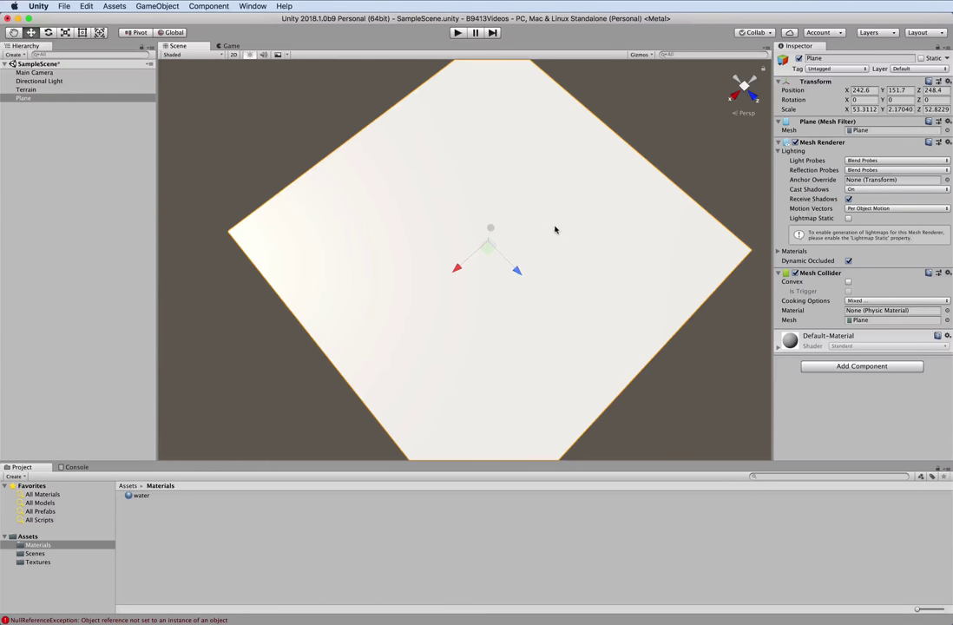
Apply the water material to the plane and lower it to about Y 30 so the terrain's higher ground rises above it.
click(778, 346)
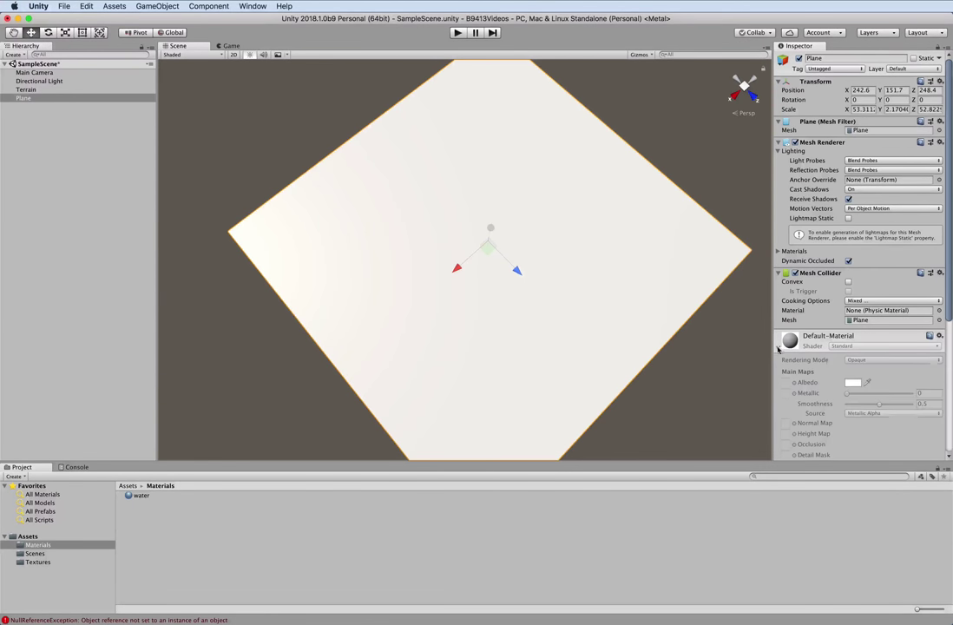
scroll(878, 363, down, 1)
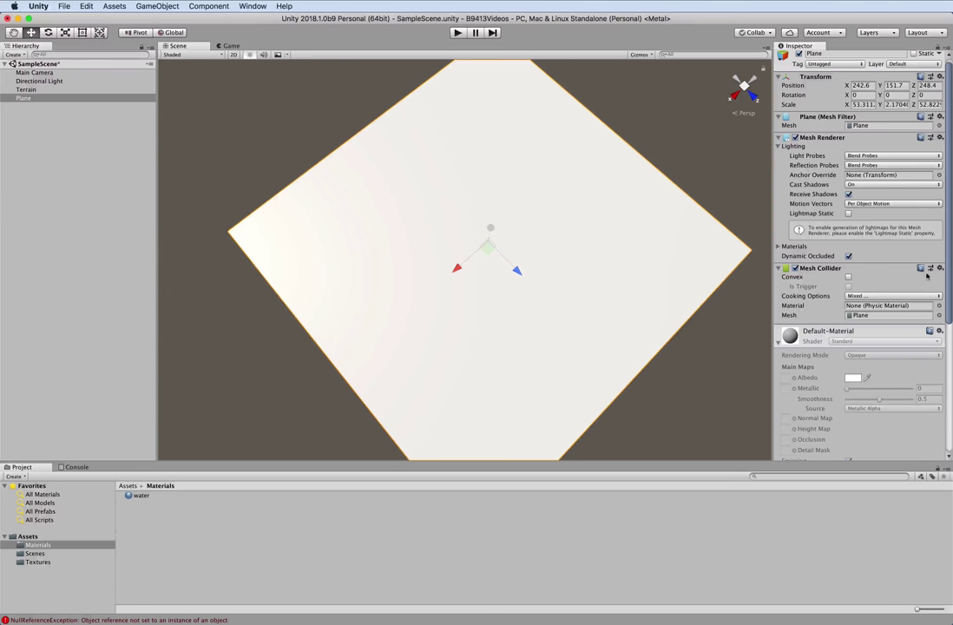
drag(950, 297, 946, 428)
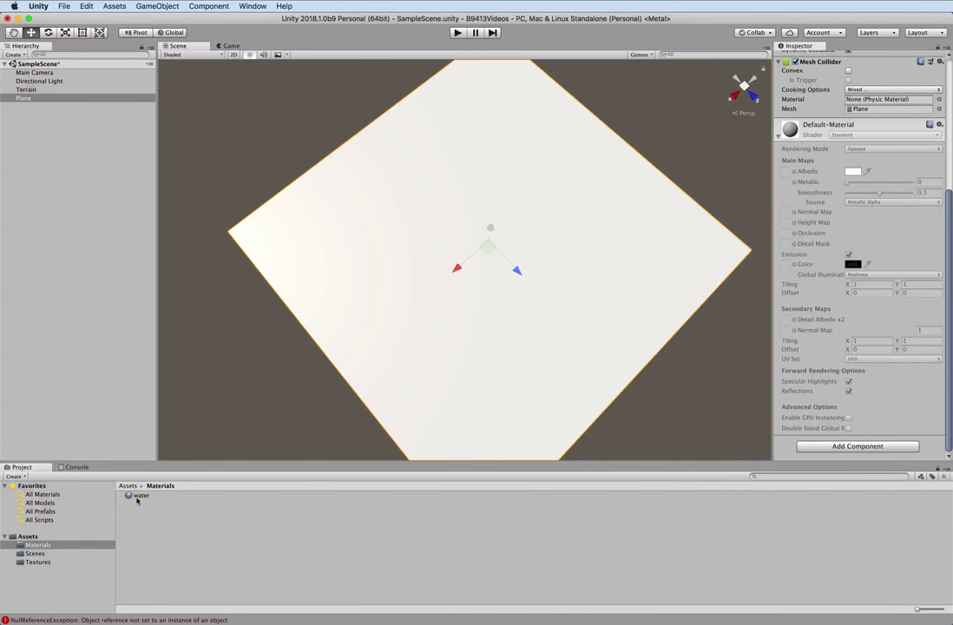
drag(136, 500, 378, 385)
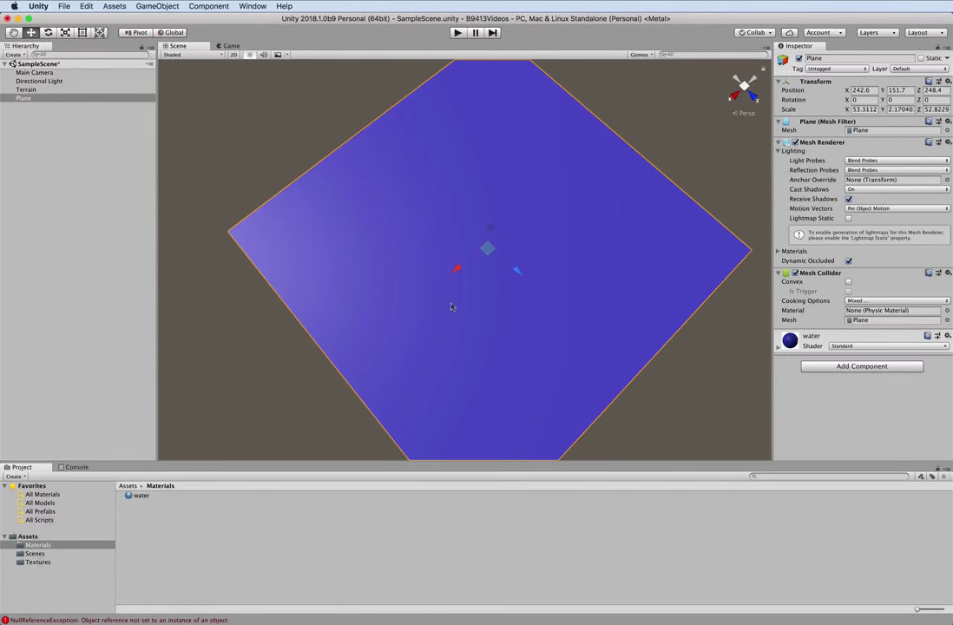
drag(491, 229, 471, 252)
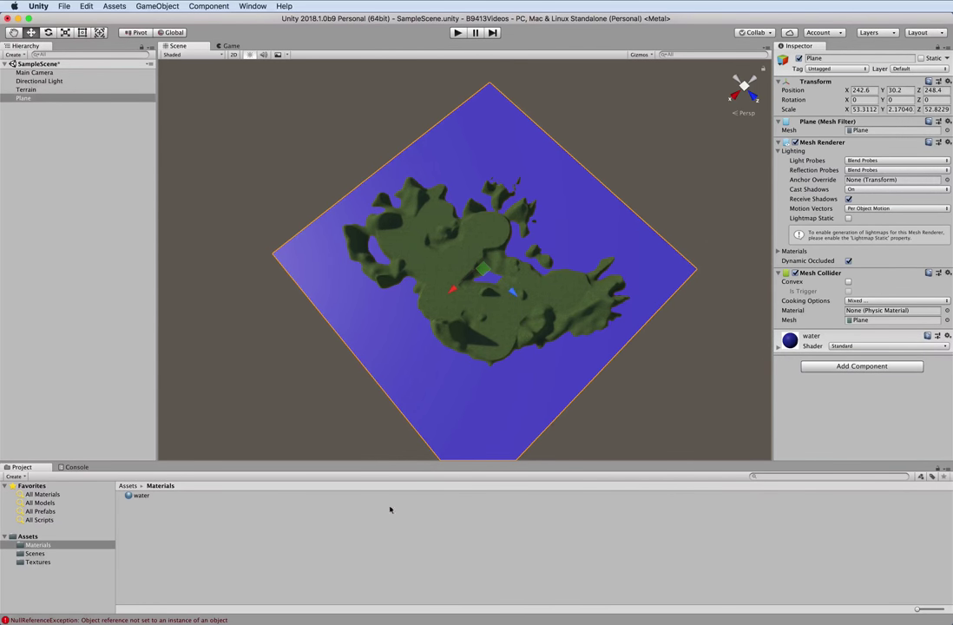
click(268, 539)
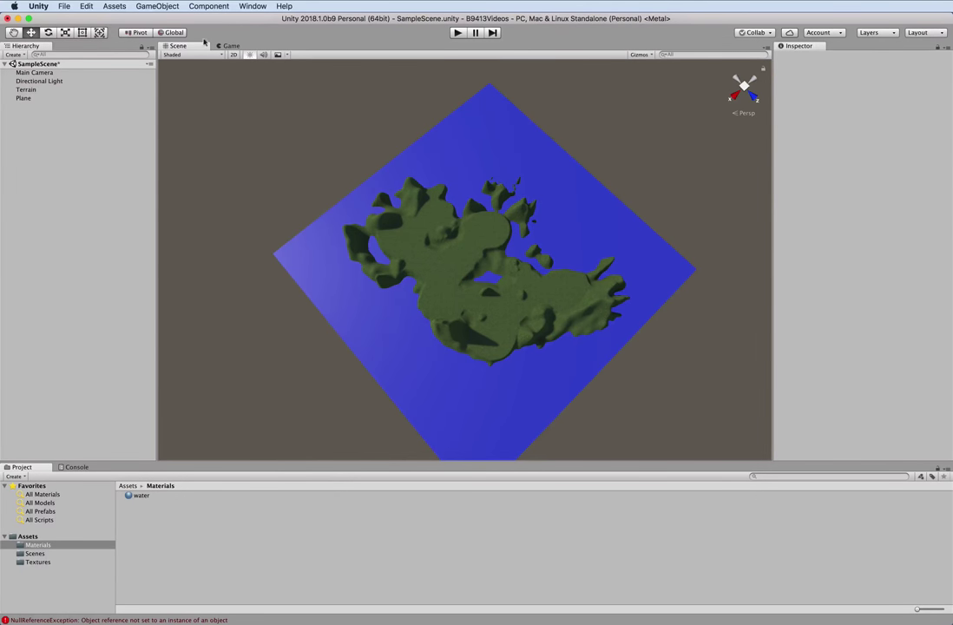
Add a 3D Tree object to the scene.
click(159, 6)
mouse_move(162, 40)
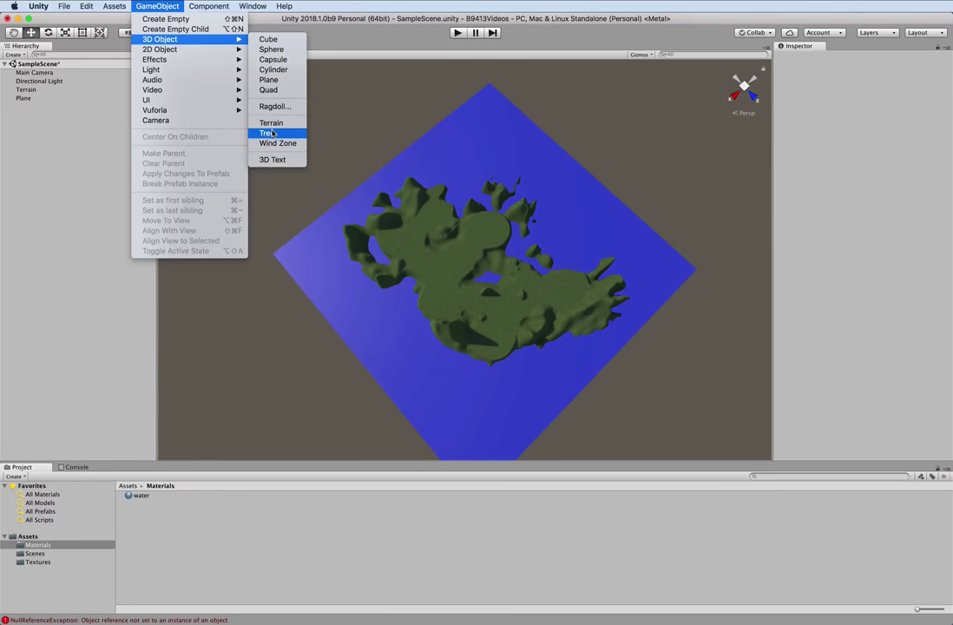
click(269, 122)
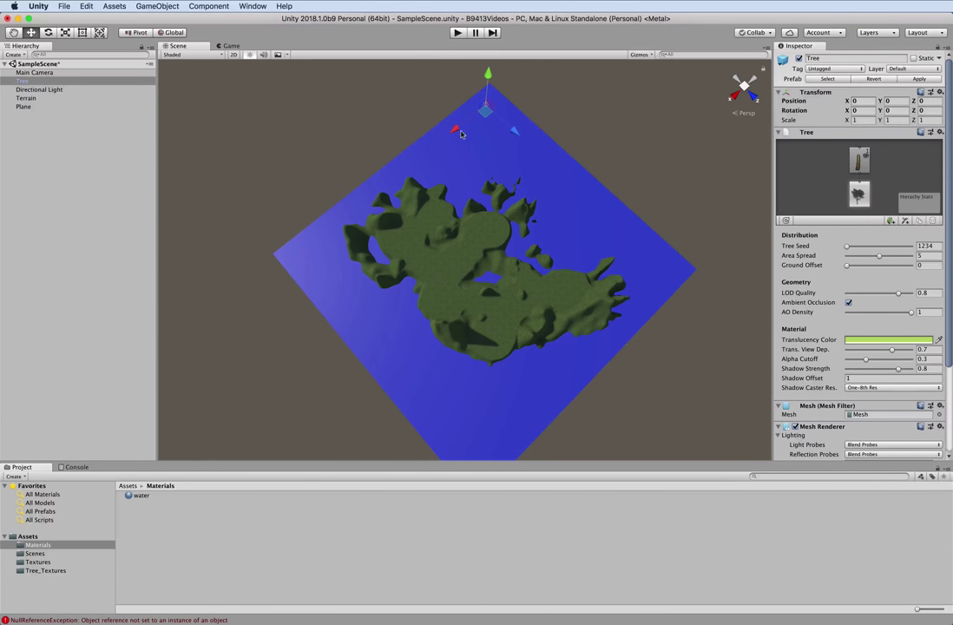
Move the tree onto the island's grassy terrain at about X 299, Y 84.3, Z 153 and frame it in the scene view.
drag(457, 129, 465, 279)
drag(424, 240, 416, 221)
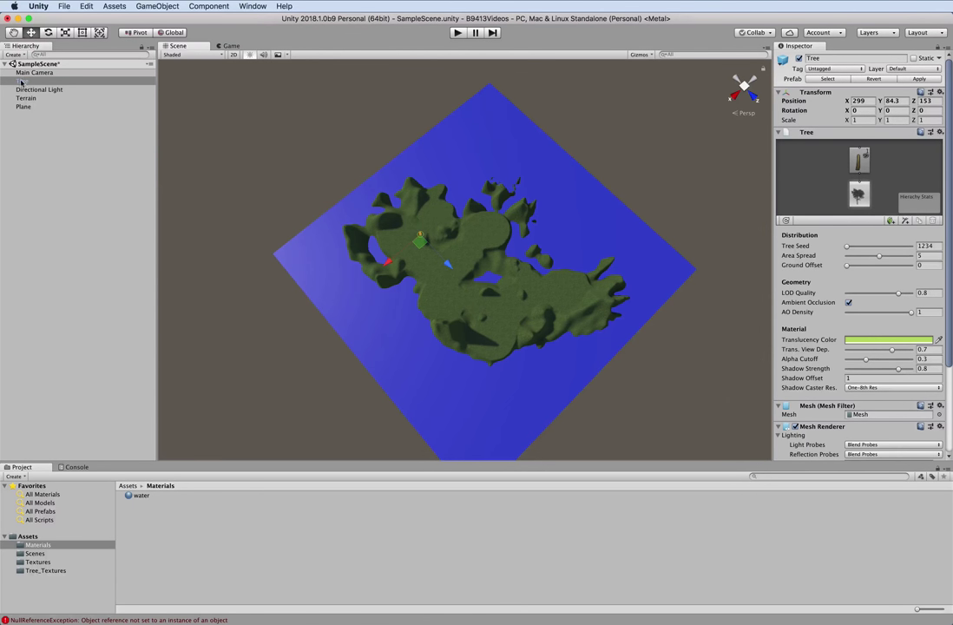
double_click(21, 82)
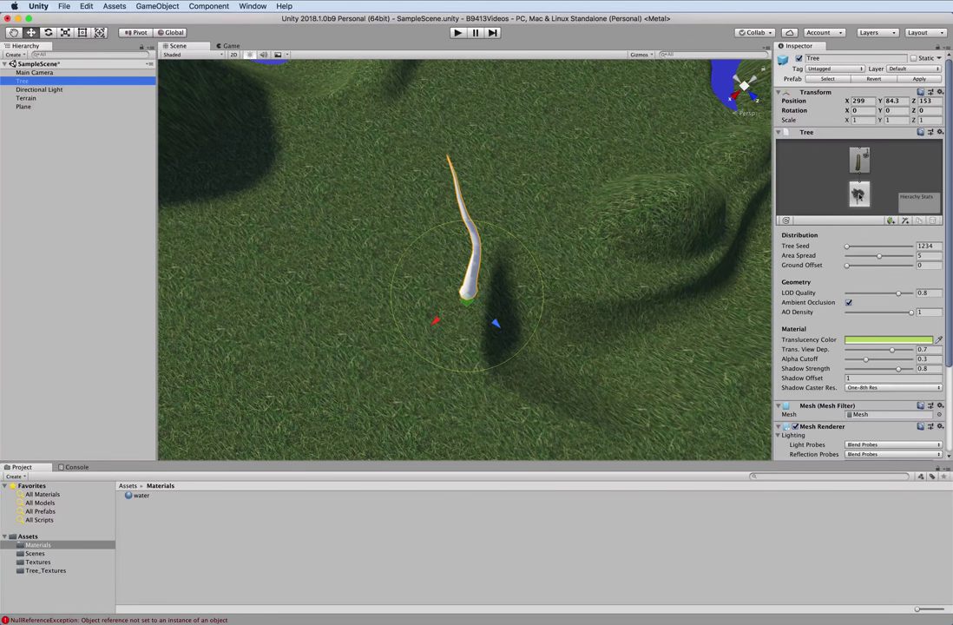
Add three branch groups to the tree's trunk group, plus one sub-branch group growing from one of them.
click(861, 196)
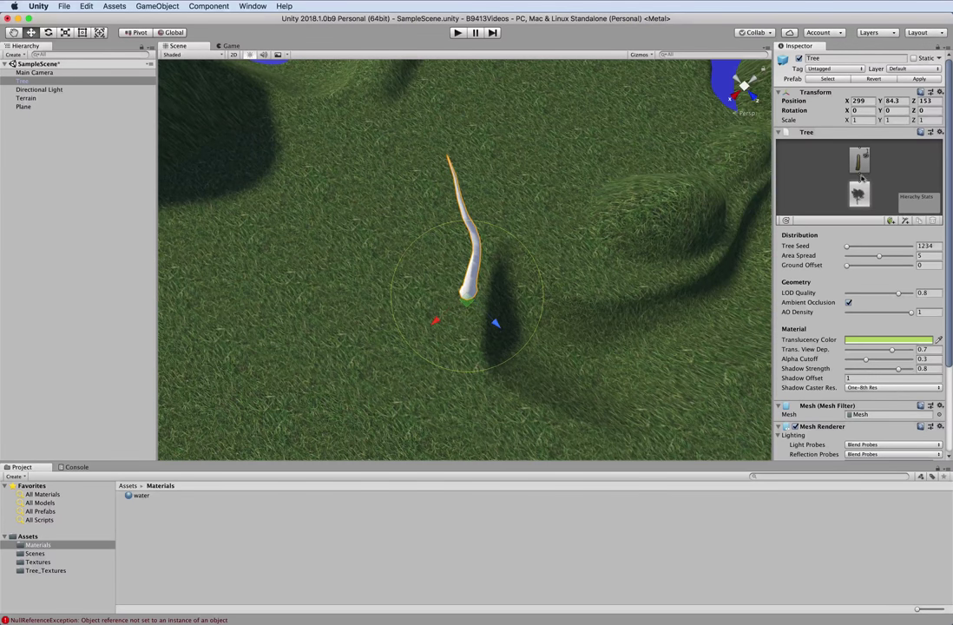
click(859, 160)
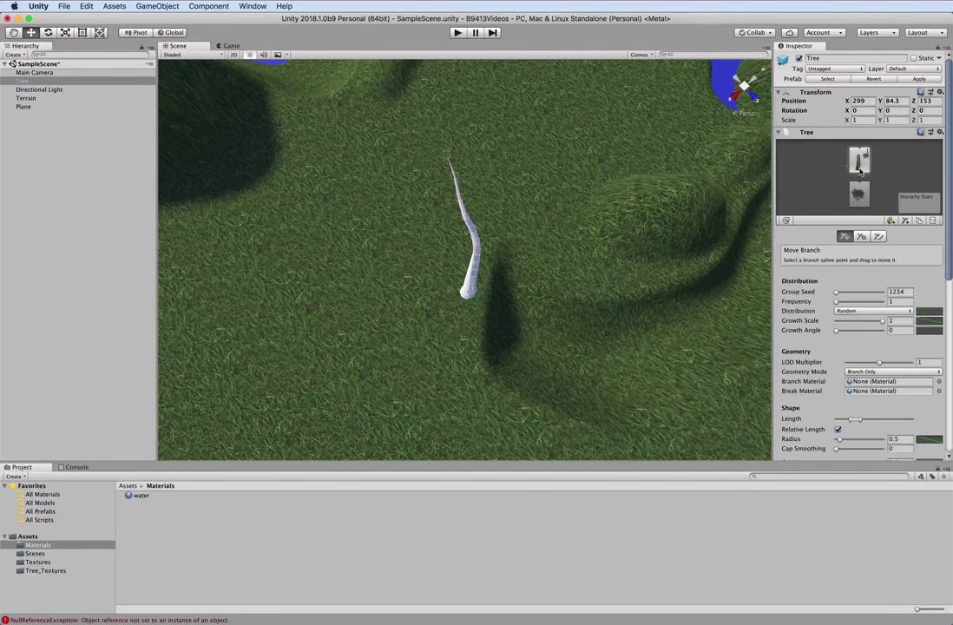
click(905, 221)
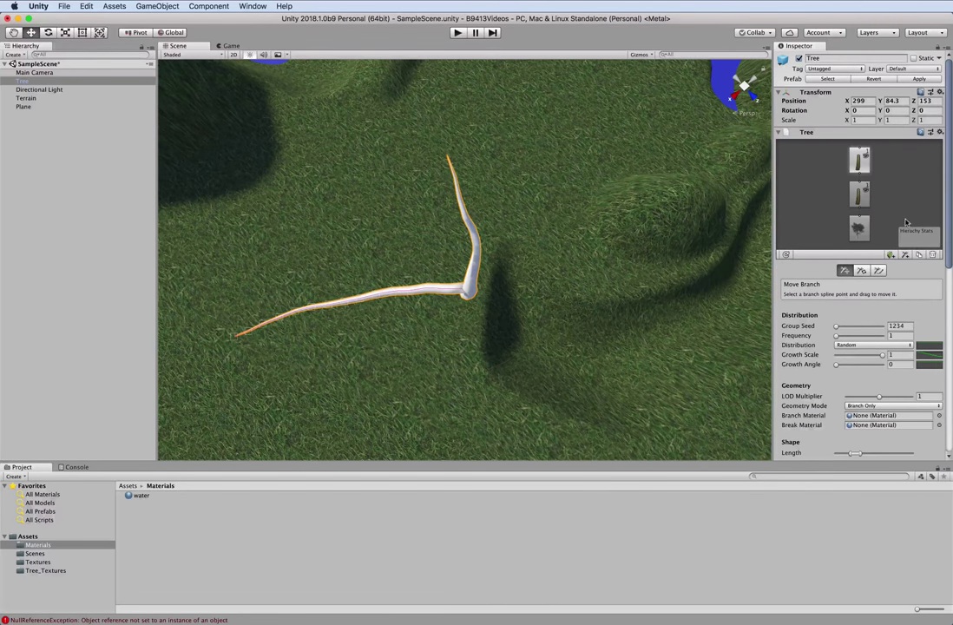
click(905, 254)
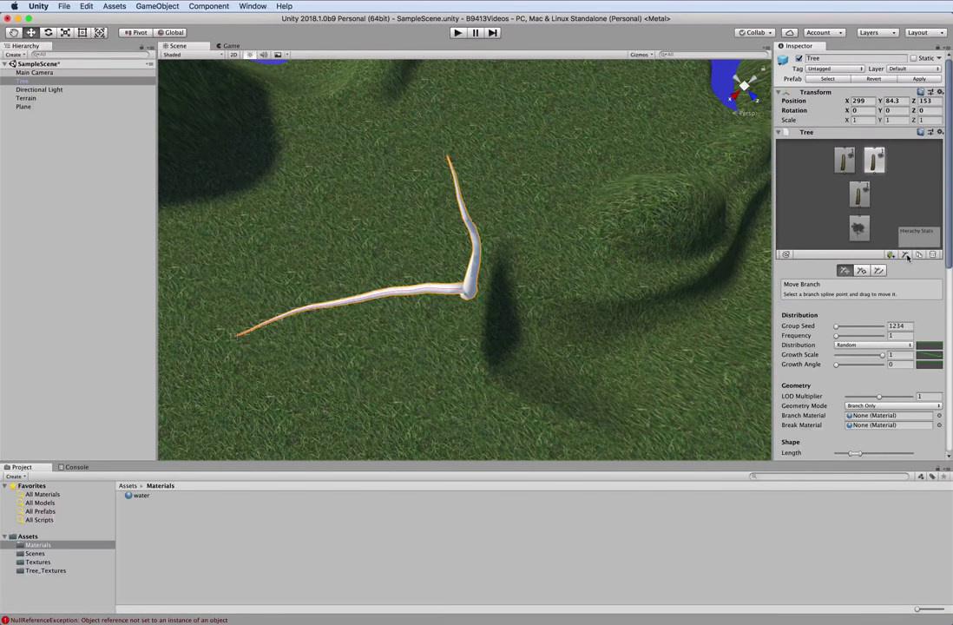
click(906, 255)
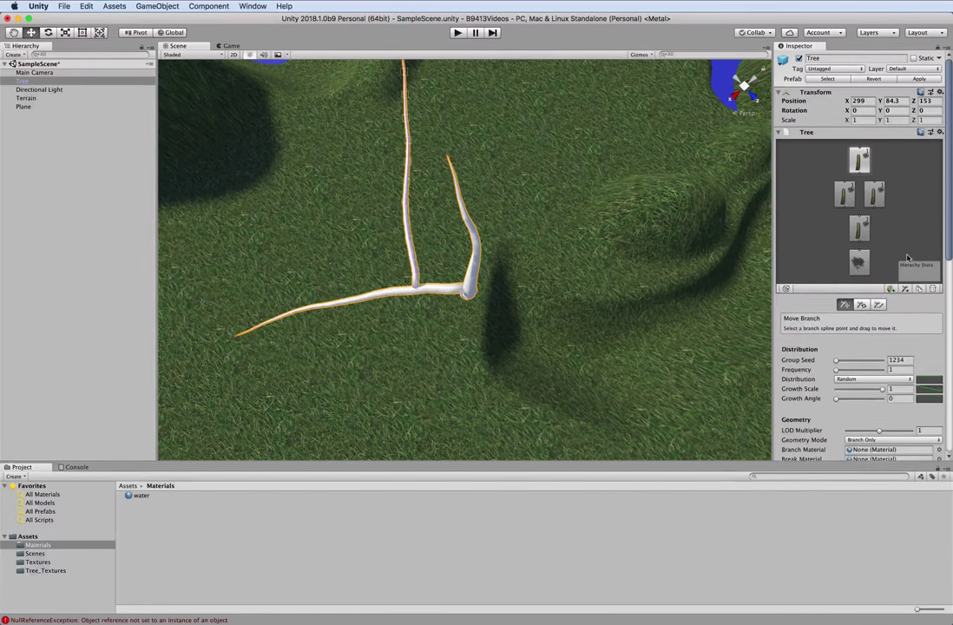
click(859, 228)
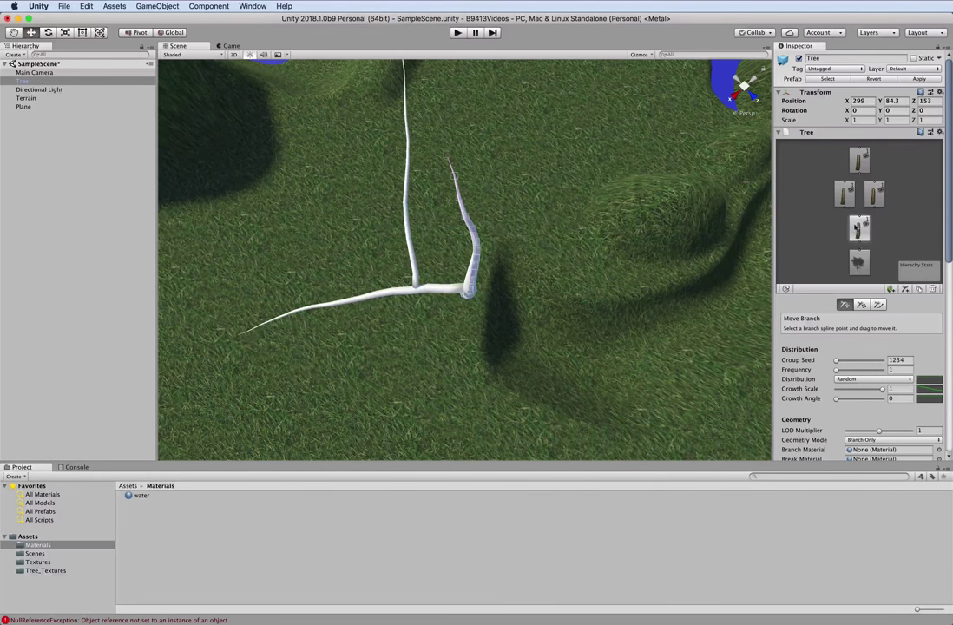
click(890, 288)
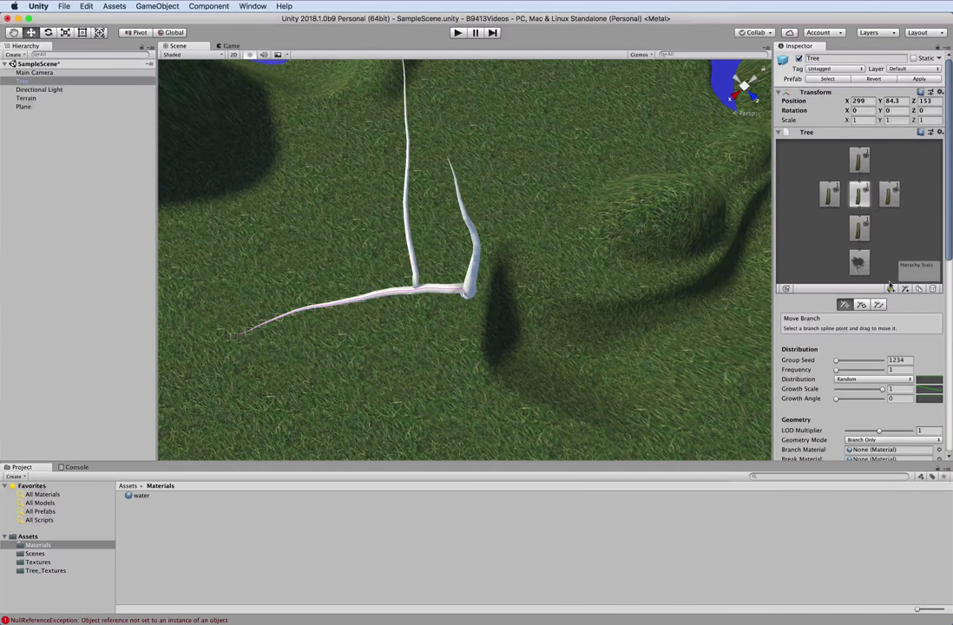
Add a leaf group to the middle branch group, with Group Seed at about 529969 and Frequency at 26.
click(878, 289)
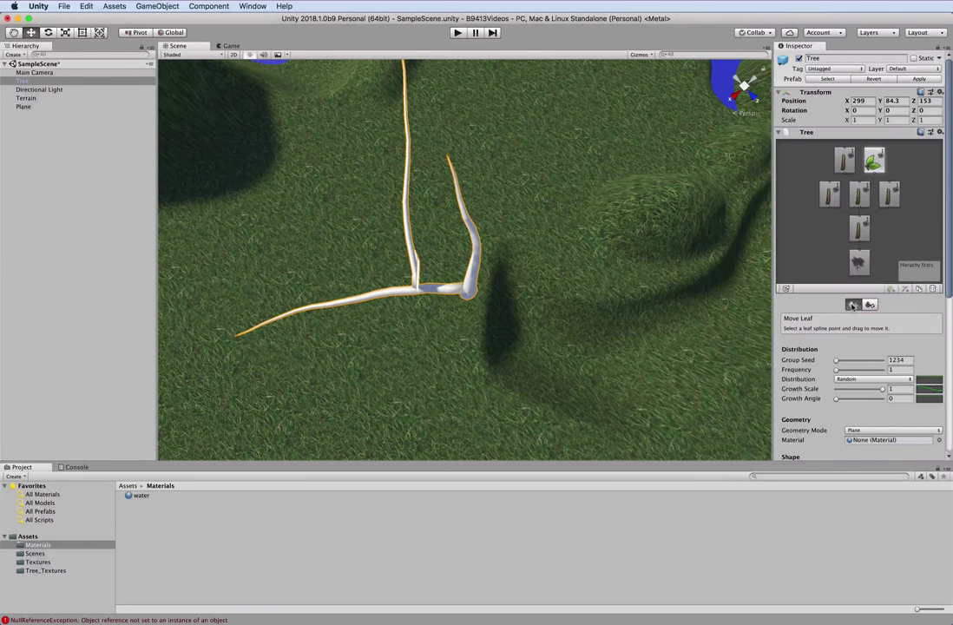
mouse_move(835, 360)
mouse_down()
mouse_move(860, 364)
mouse_move(838, 371)
mouse_move(847, 369)
mouse_up()
scroll(850, 364, down, 2)
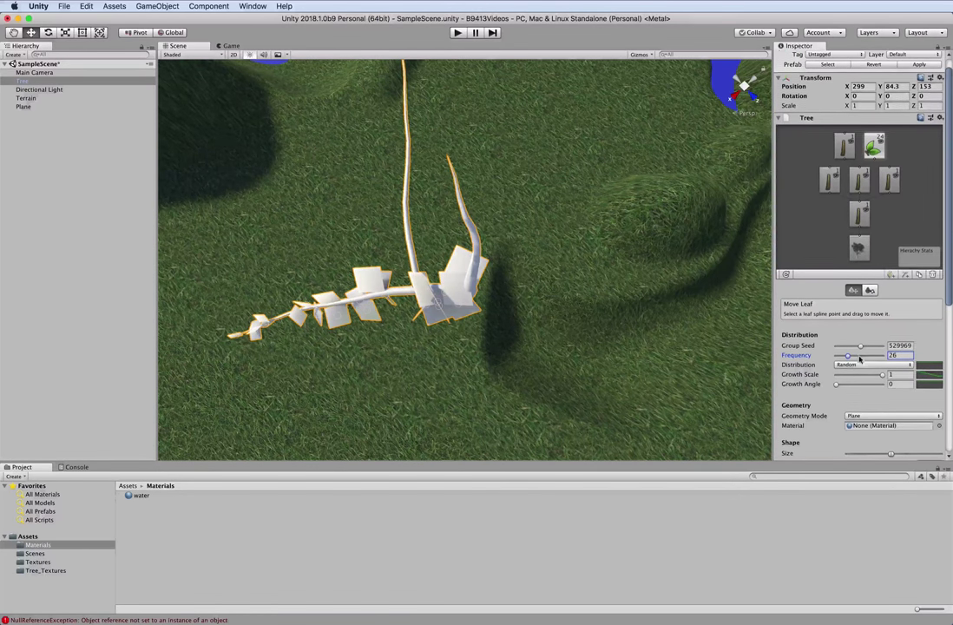
Set the leaf group's Growth Angle to about 0.38.
scroll(859, 359, down, 1)
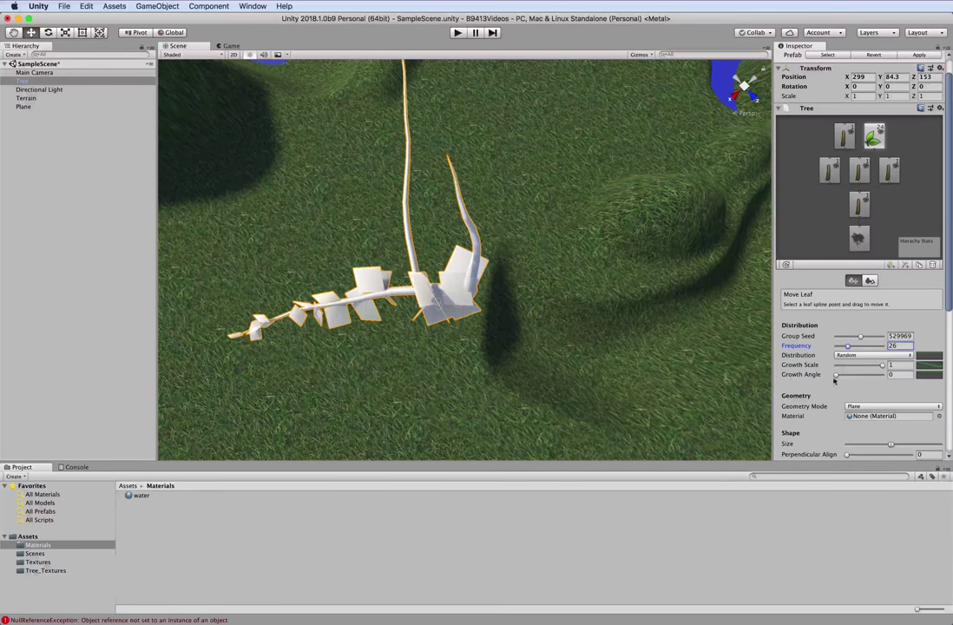
drag(835, 377, 856, 389)
scroll(865, 383, down, 5)
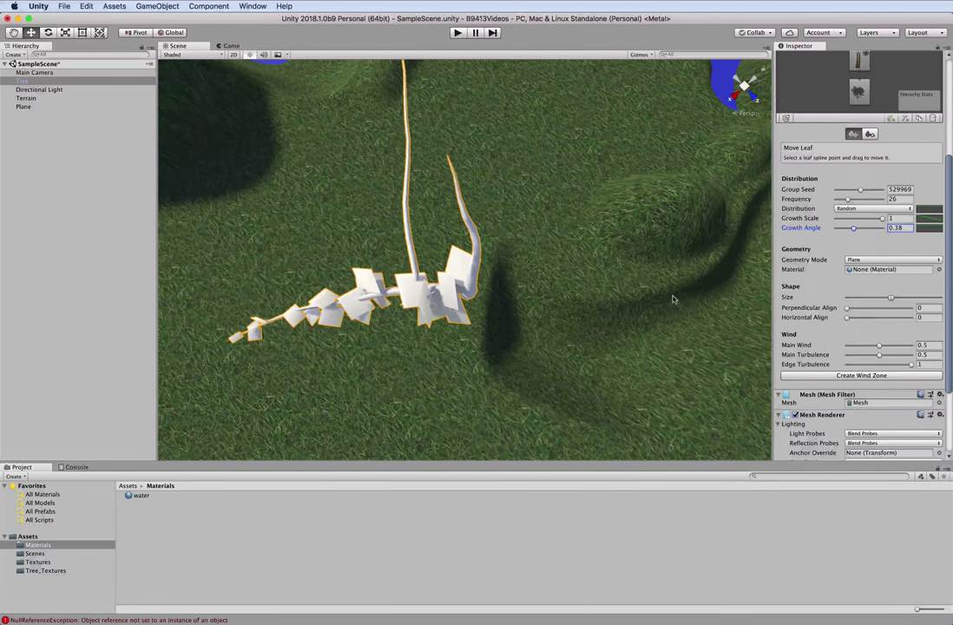
scroll(673, 297, down, 3)
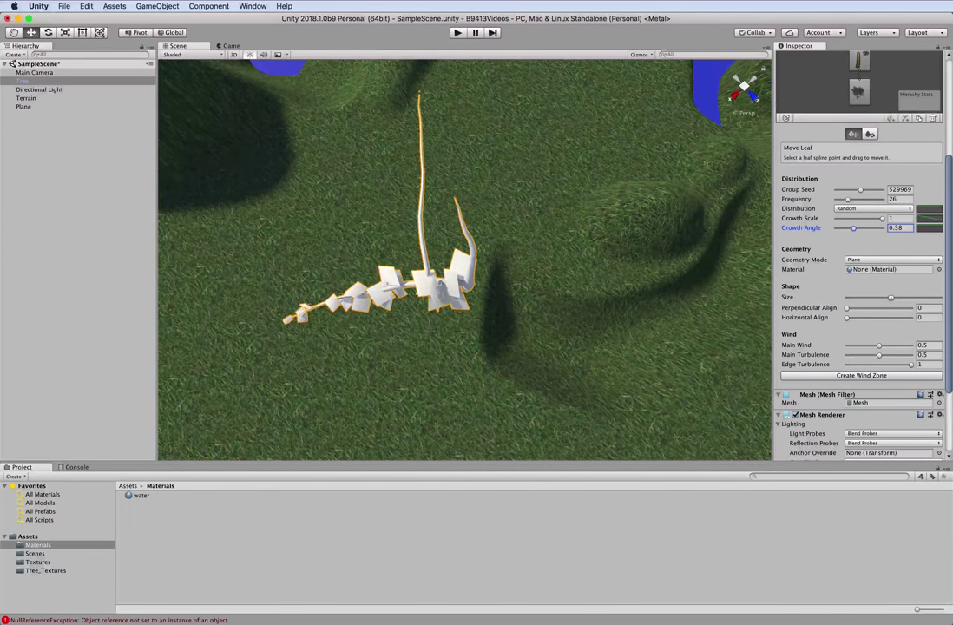